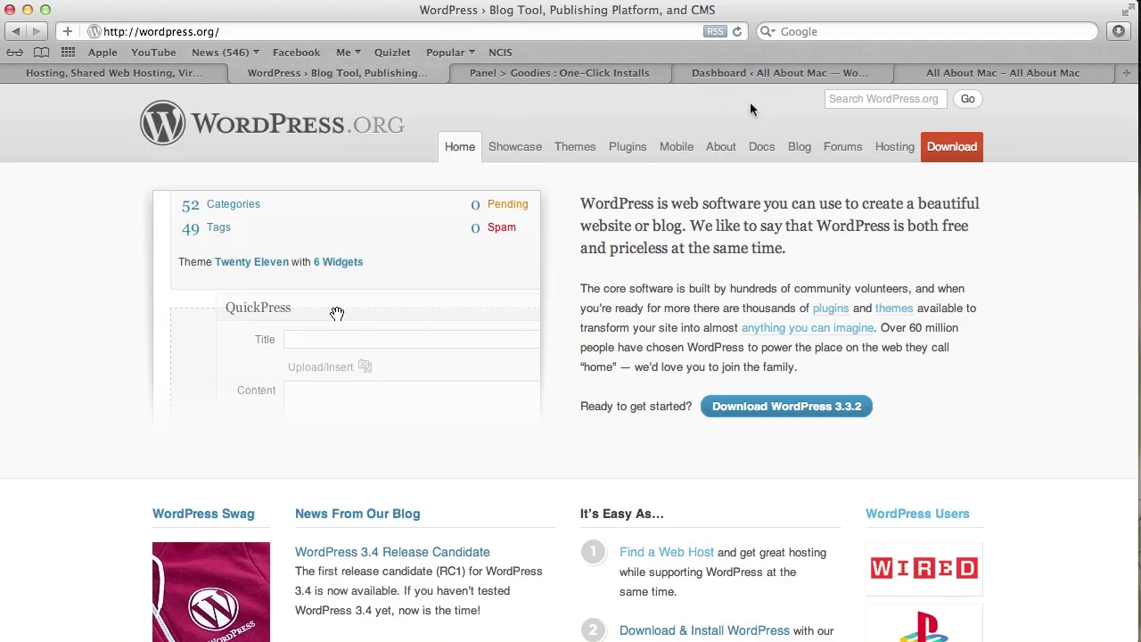
# - Open wordpress.org's Hosting page and scroll to the DreamHost recommendation
pyautogui.click(888, 146)
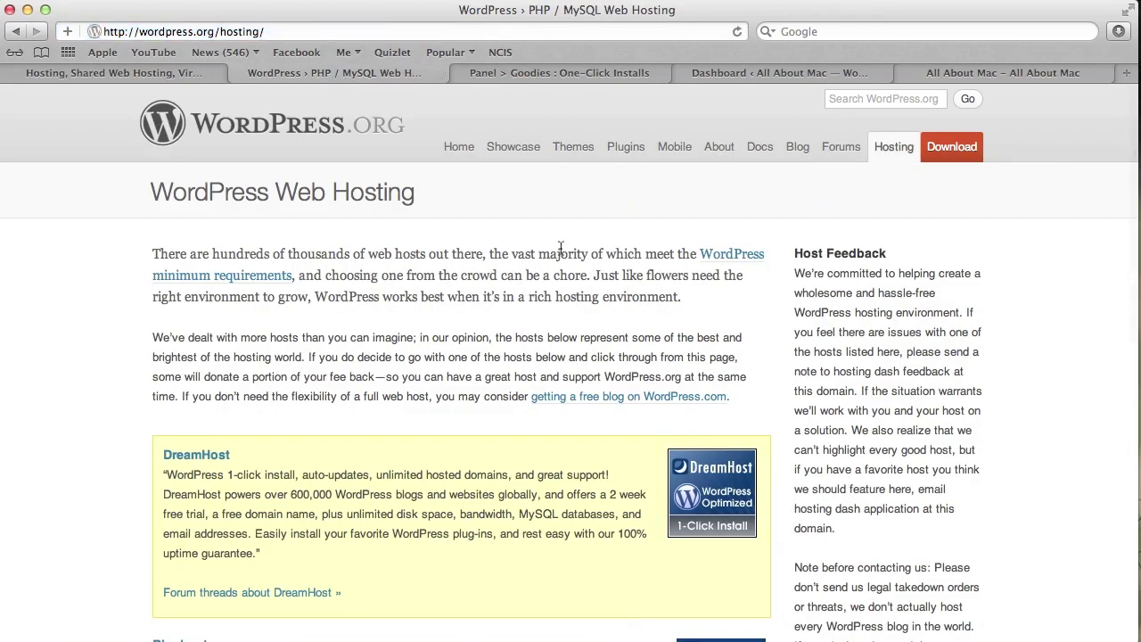
pyautogui.scroll(-1, 561, 248)
pyautogui.scroll(-2, 561, 248)
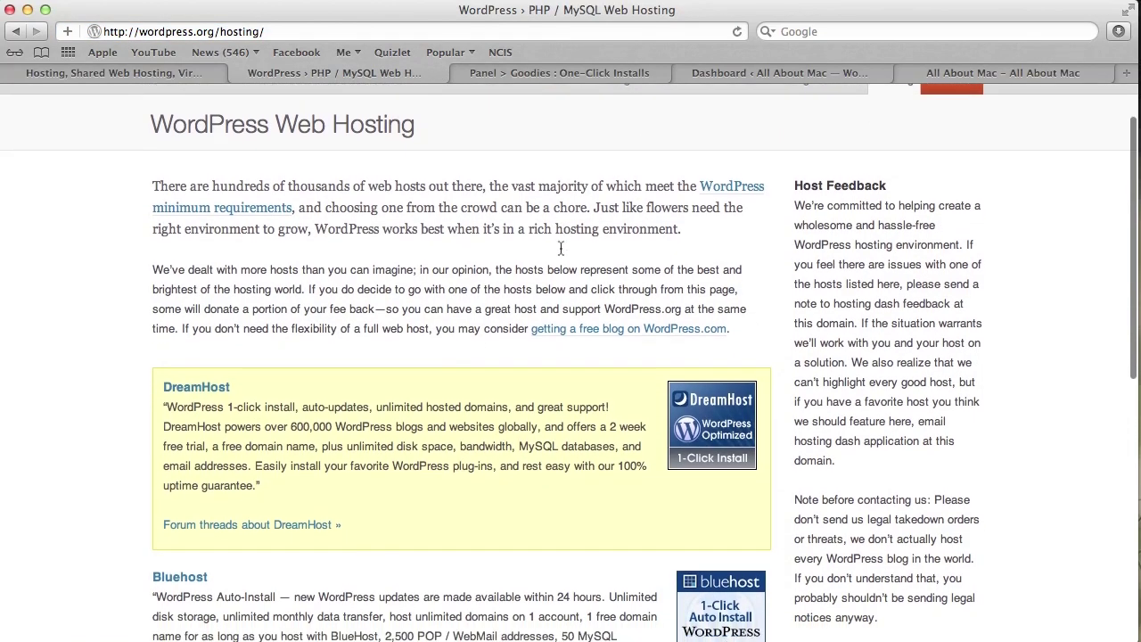
pyautogui.scroll(1, 340, 153)
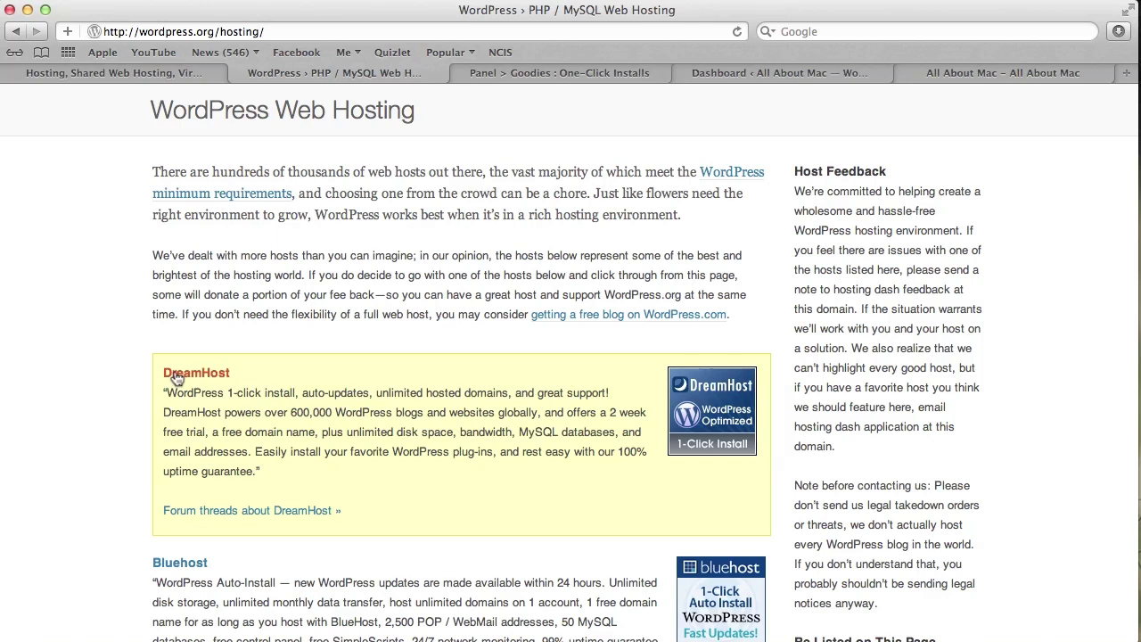
pyautogui.scroll(-1, 197, 310)
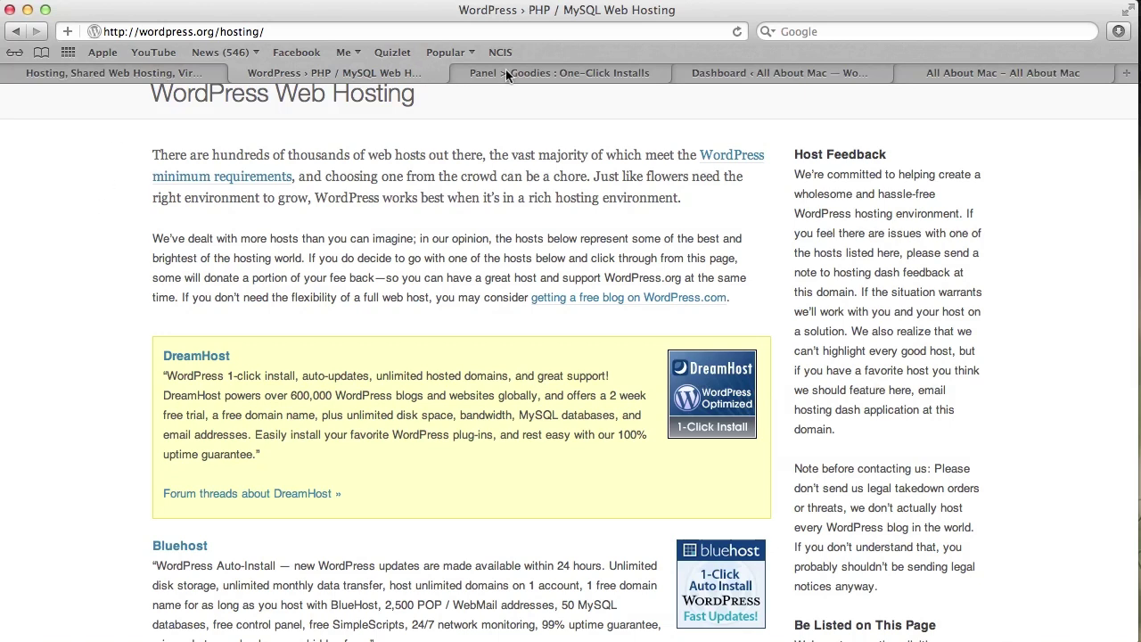
# - Switch to the dreamhost.com tab and scroll through its shared web hosting home page
pyautogui.click(978, 72)
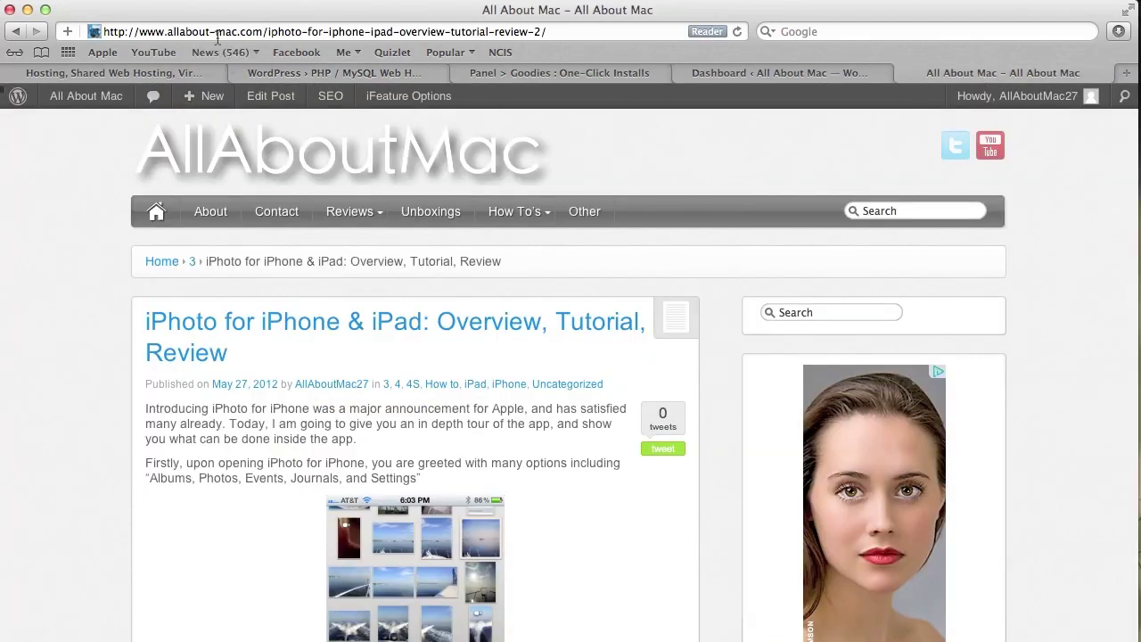
pyautogui.click(154, 76)
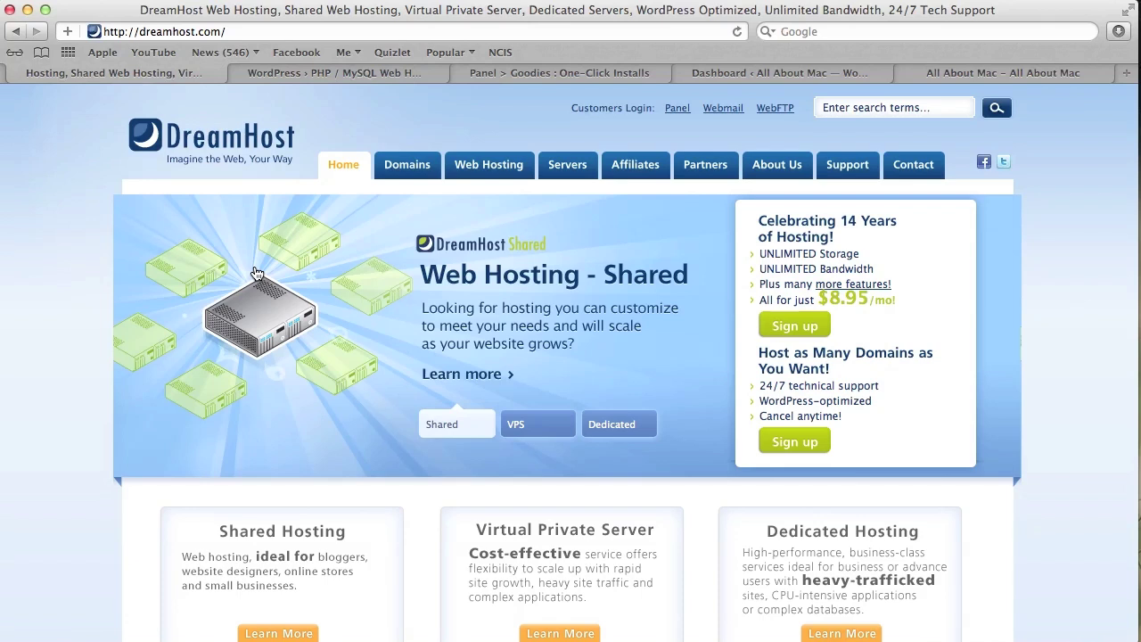
pyautogui.scroll(-2, 256, 272)
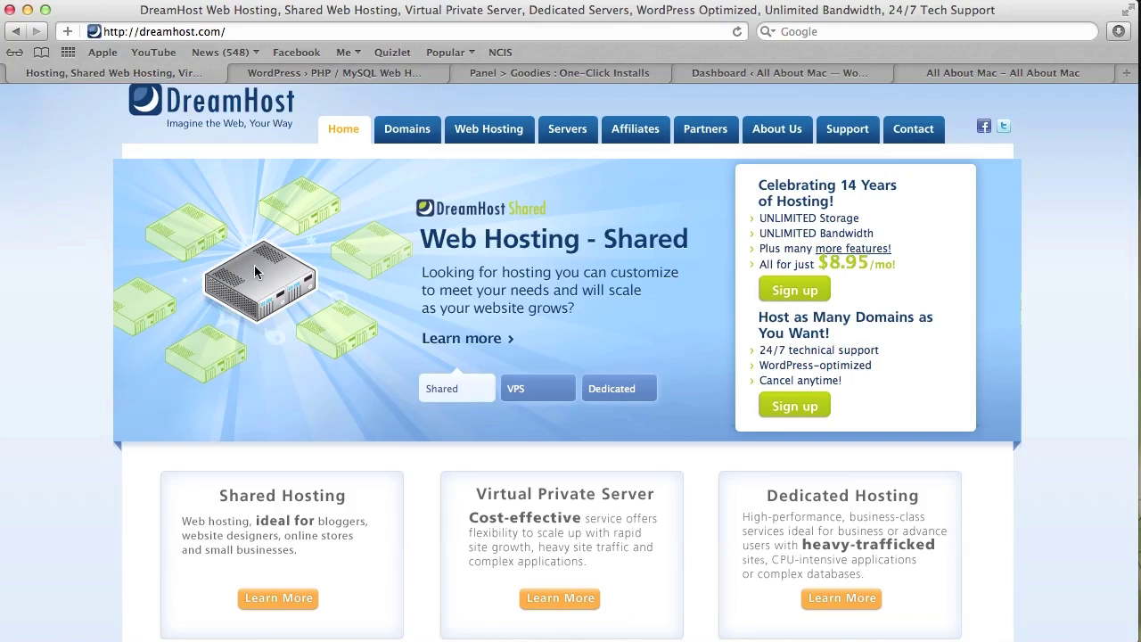
pyautogui.scroll(-1, 254, 265)
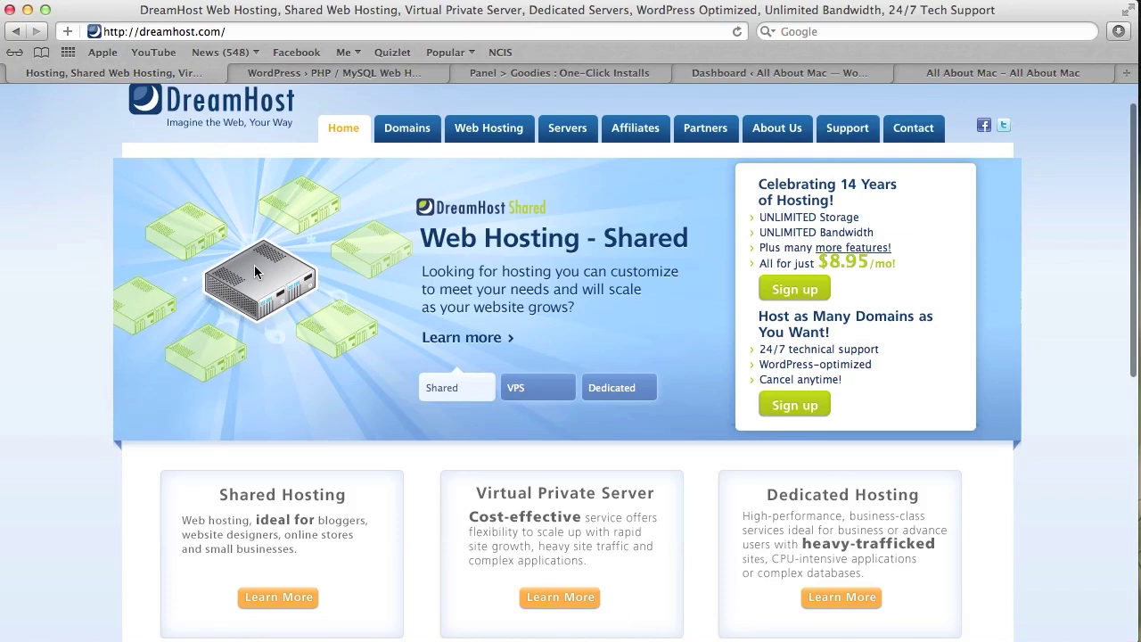
pyautogui.scroll(-1, 254, 272)
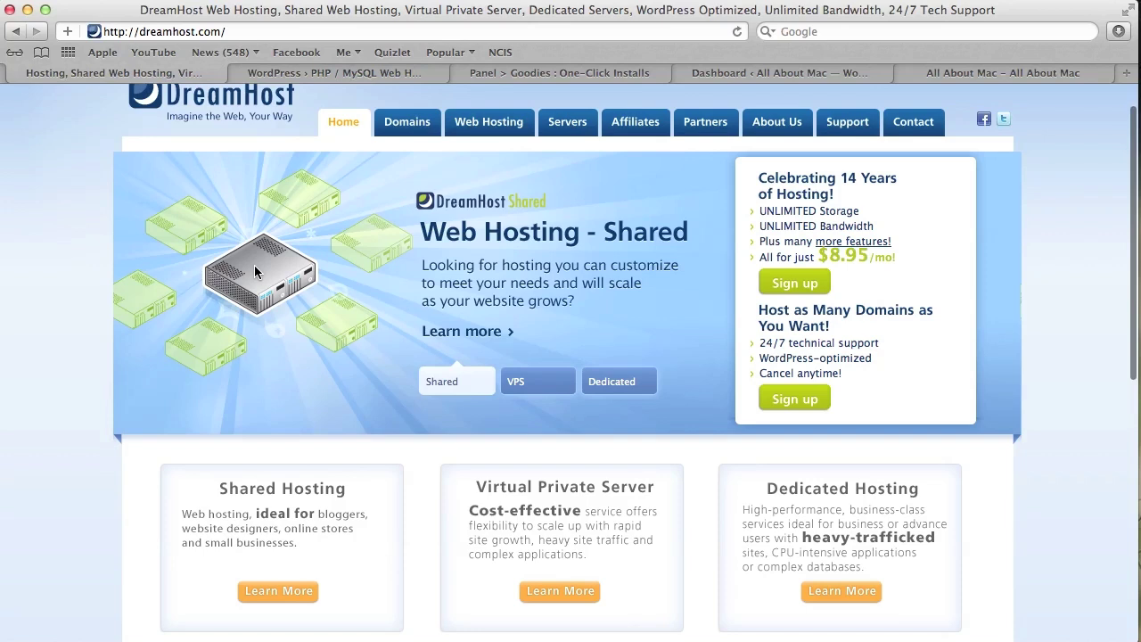
pyautogui.scroll(-3, 254, 272)
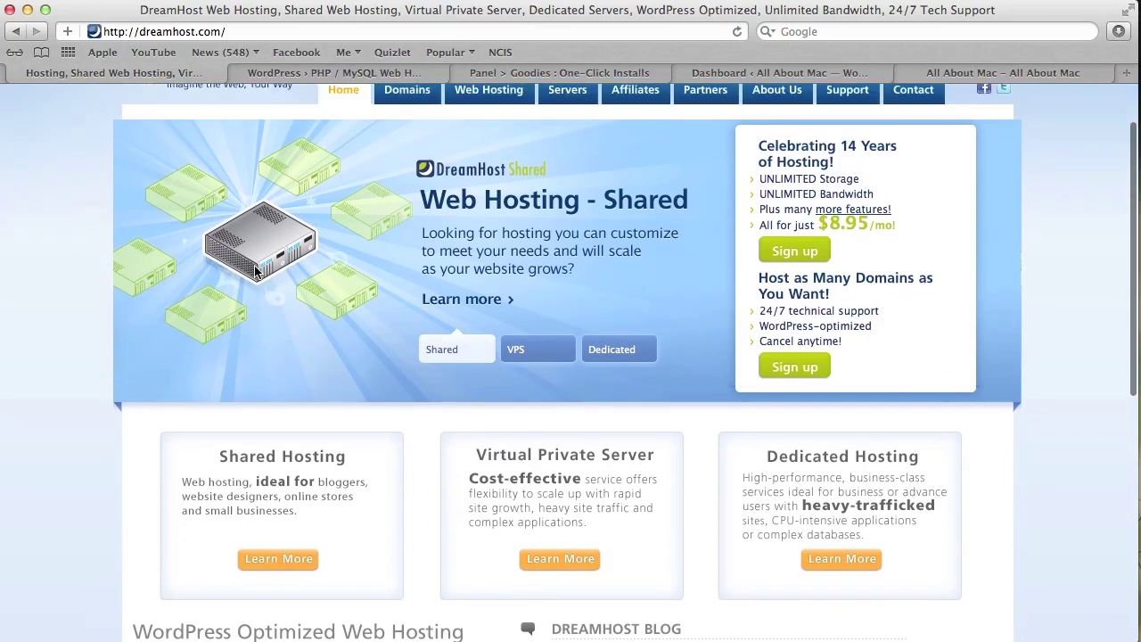
pyautogui.scroll(5, 255, 272)
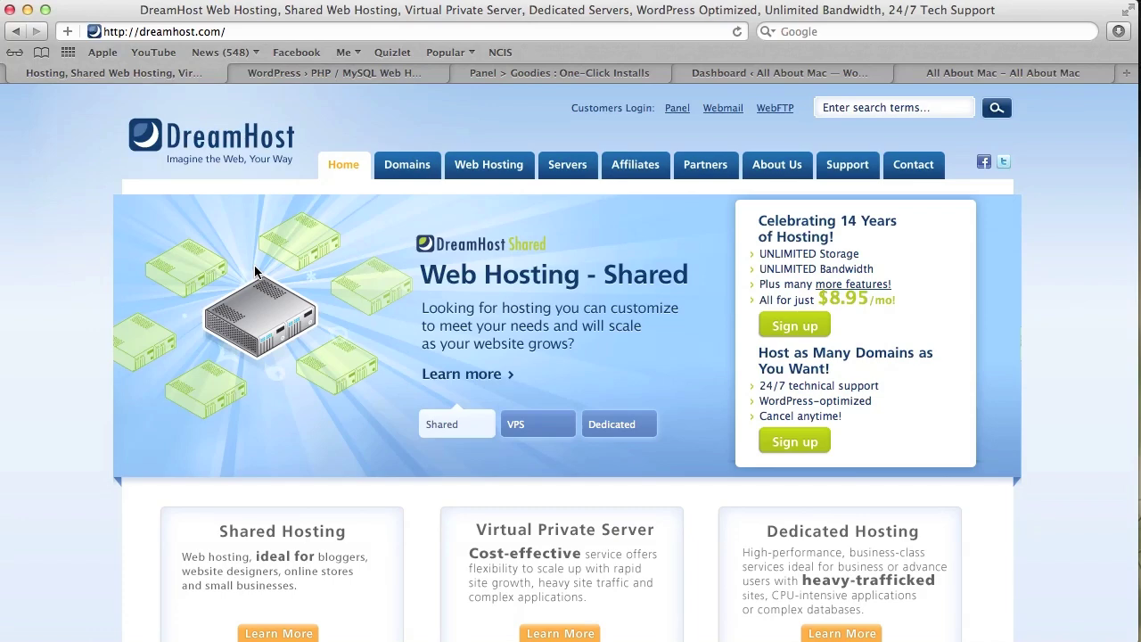
pyautogui.scroll(-2, 256, 271)
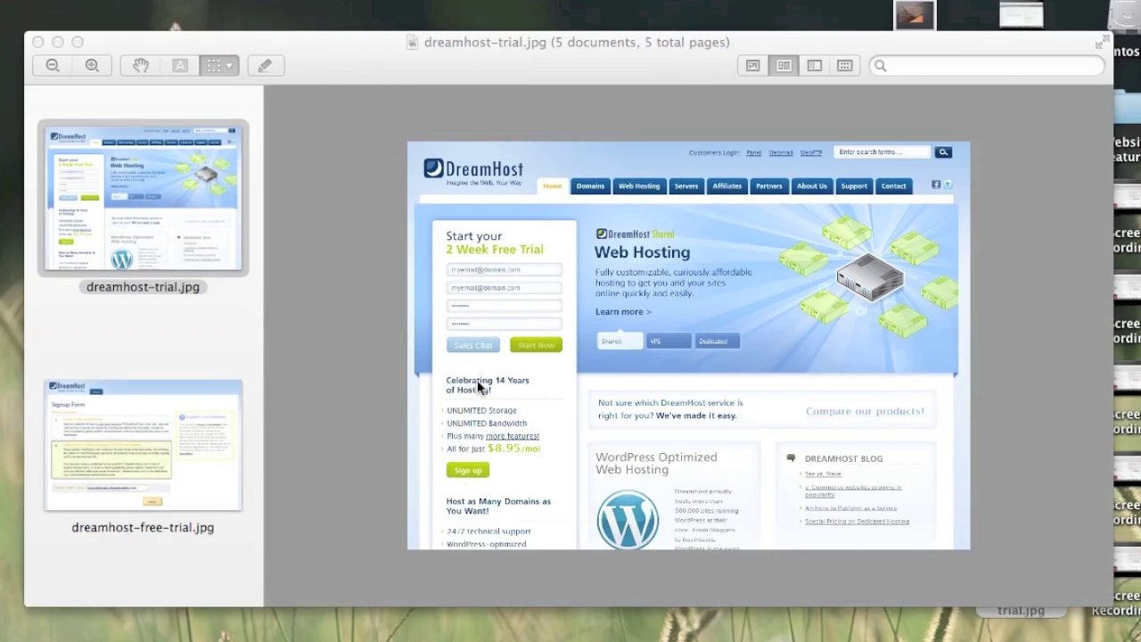
# - Flip through the screenshots and display dreamhost-free-trial.jpg, the domain-picking signup form
pyautogui.press('Down')
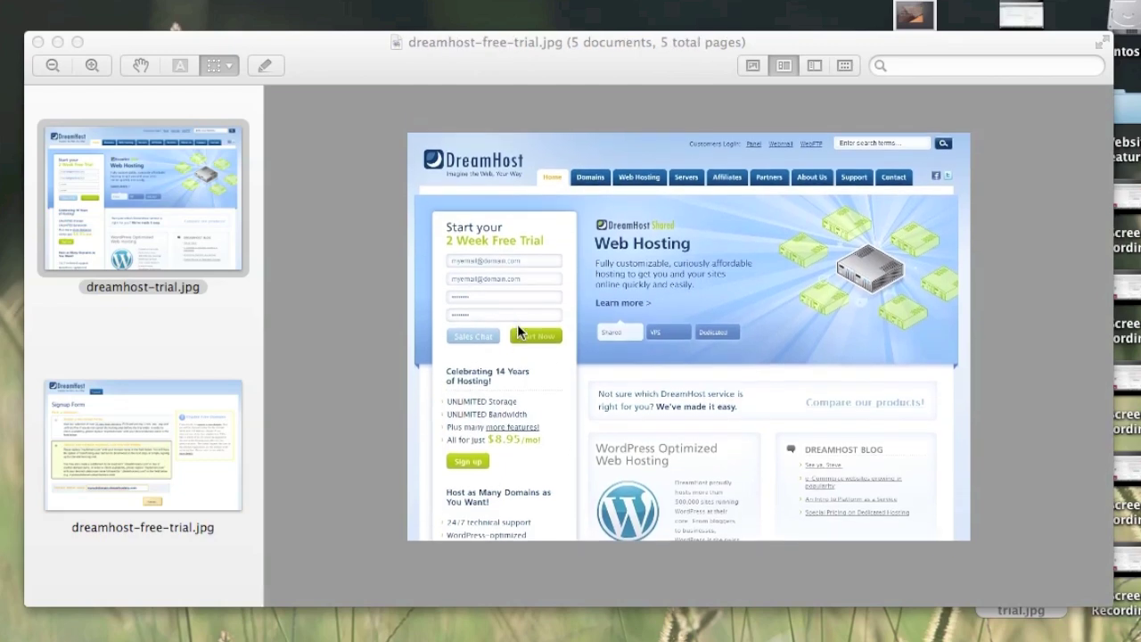
pyautogui.press('Up')
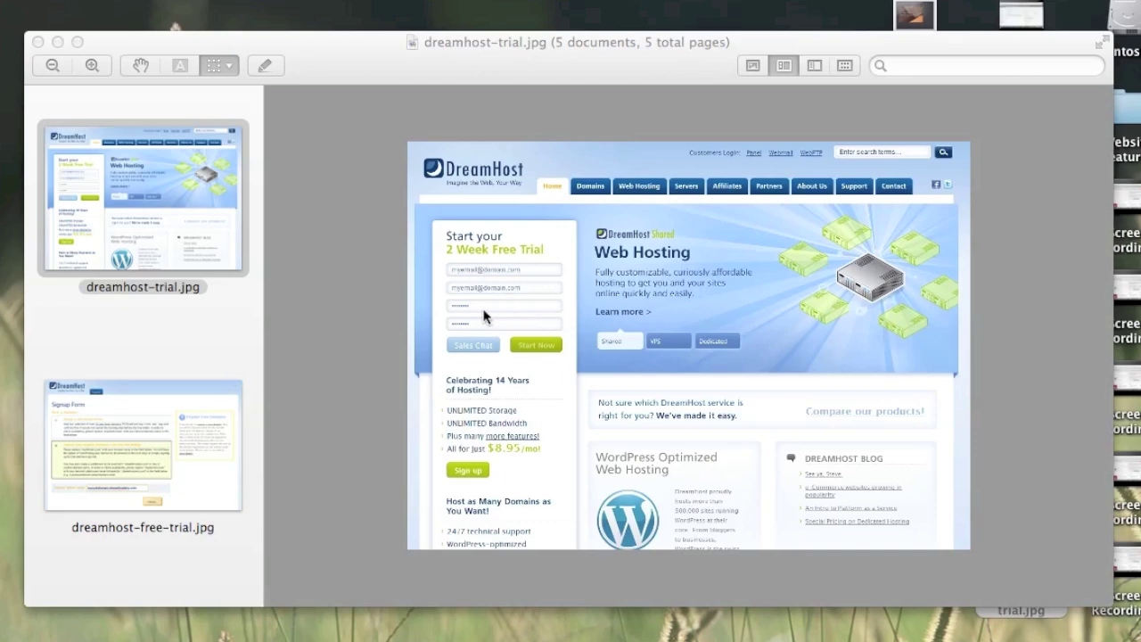
pyautogui.click(170, 433)
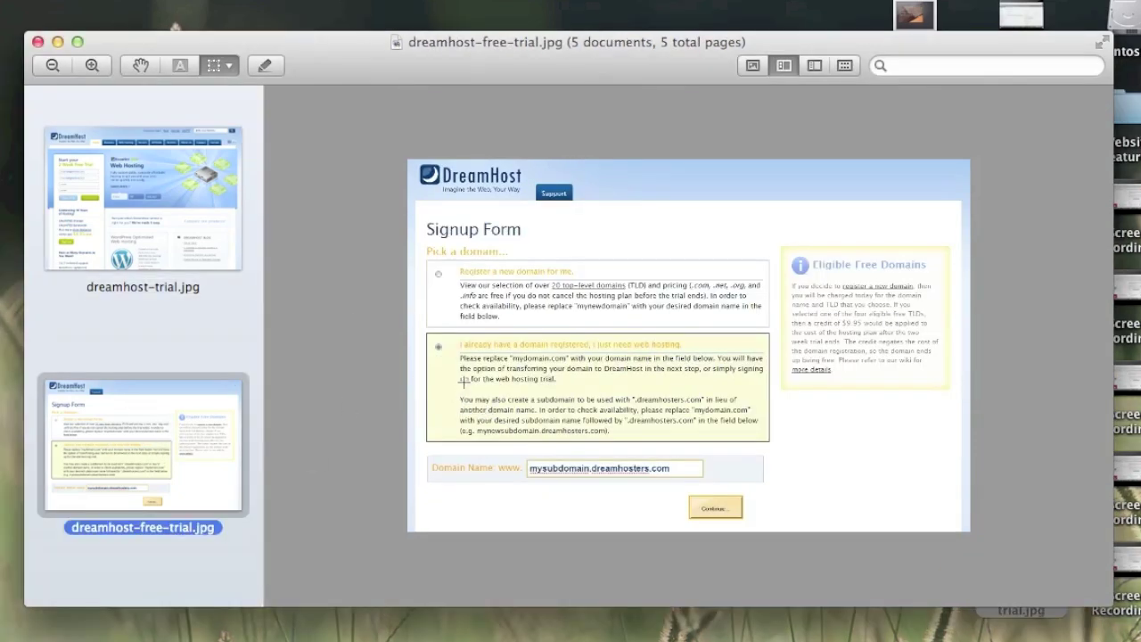
# - Highlight the Pick a domain section and Domain Name row, then show dreamhost-select-plan.jpg
pyautogui.moveTo(421, 255); pyautogui.dragTo(773, 331)
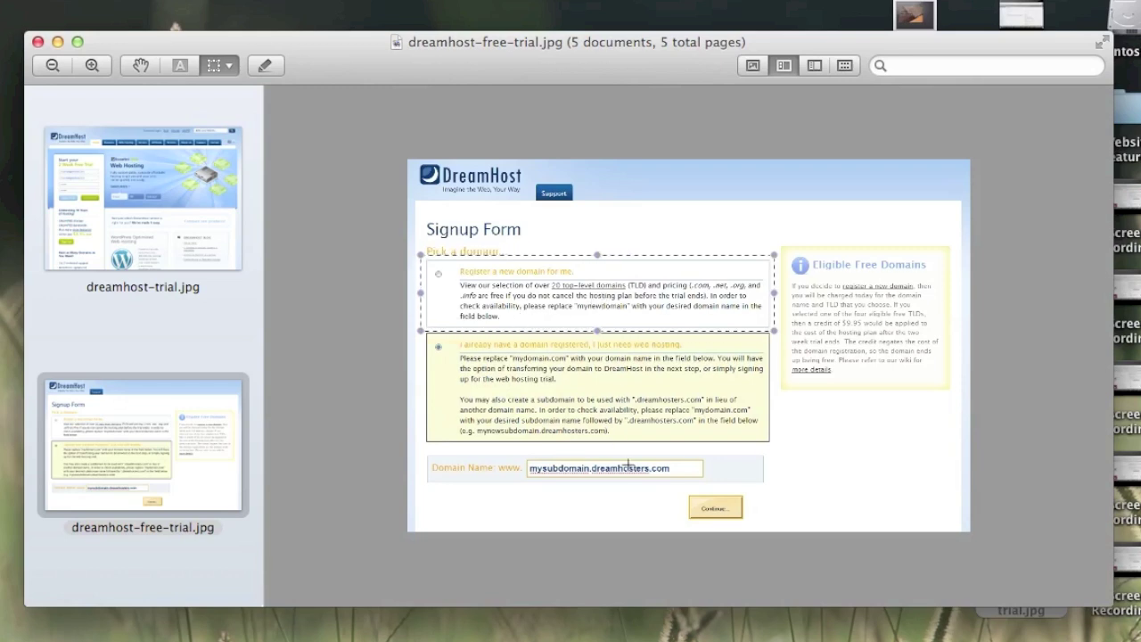
pyautogui.click(567, 377)
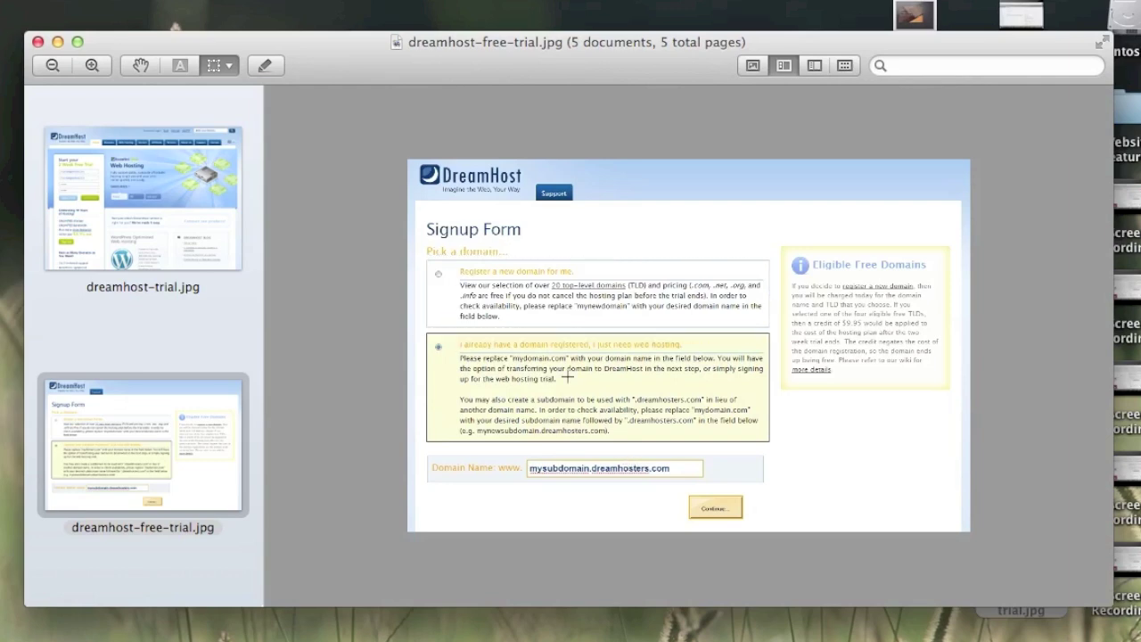
pyautogui.moveTo(435, 453); pyautogui.dragTo(765, 482)
pyautogui.click(782, 501)
pyautogui.scroll(-4, 187, 414)
pyautogui.click(169, 496)
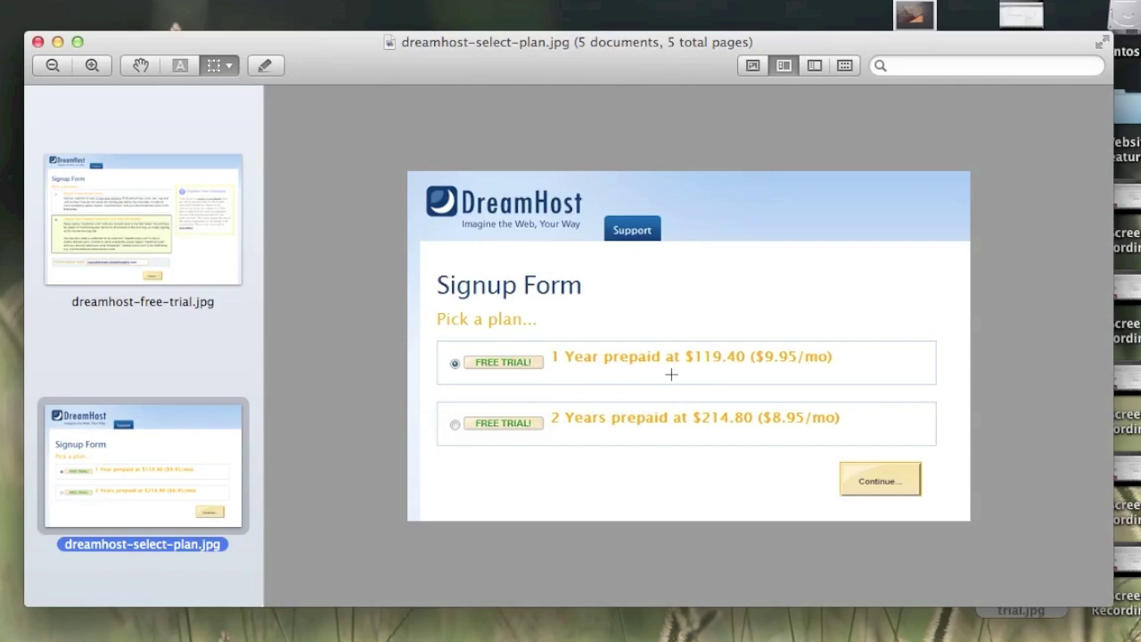
# - Highlight the $119.40 one-year price, then move through dreamhost-trial-form.jpg to the Singup screenshot
pyautogui.moveTo(759, 341); pyautogui.dragTo(650, 380)
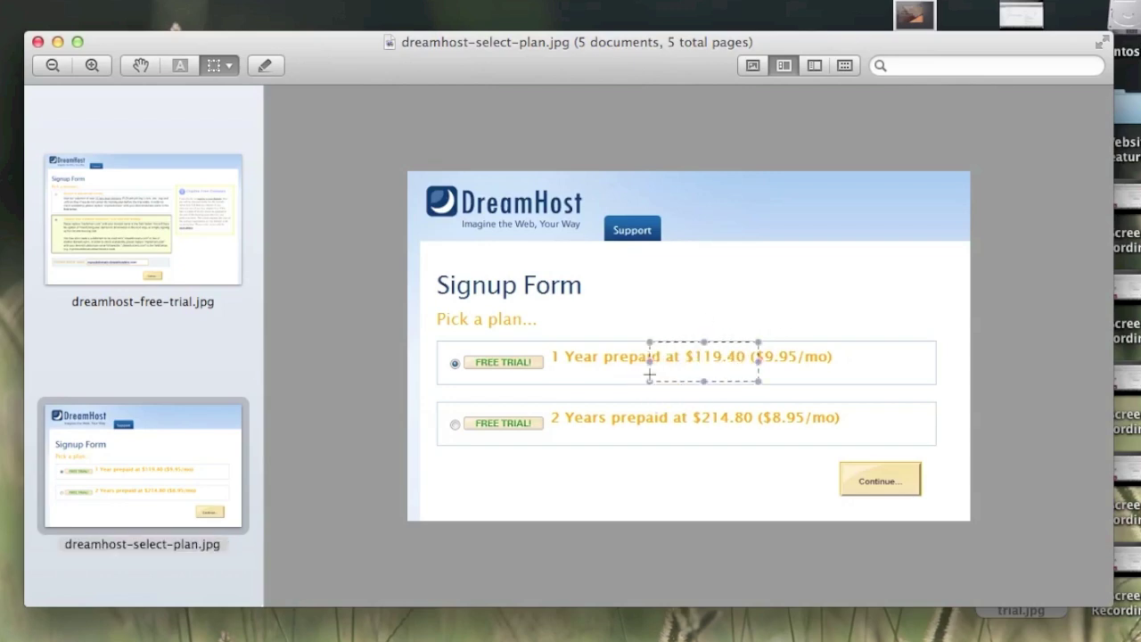
pyautogui.click(606, 387)
pyautogui.scroll(-5, 187, 442)
pyautogui.click(177, 462)
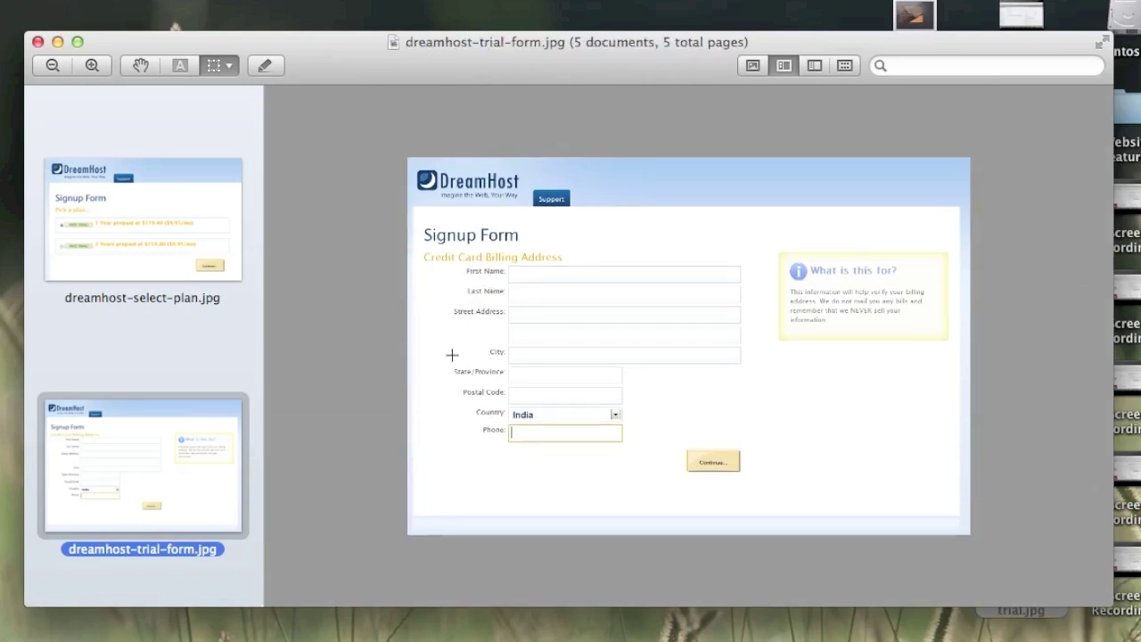
pyautogui.scroll(-3, 224, 476)
pyautogui.click(156, 477)
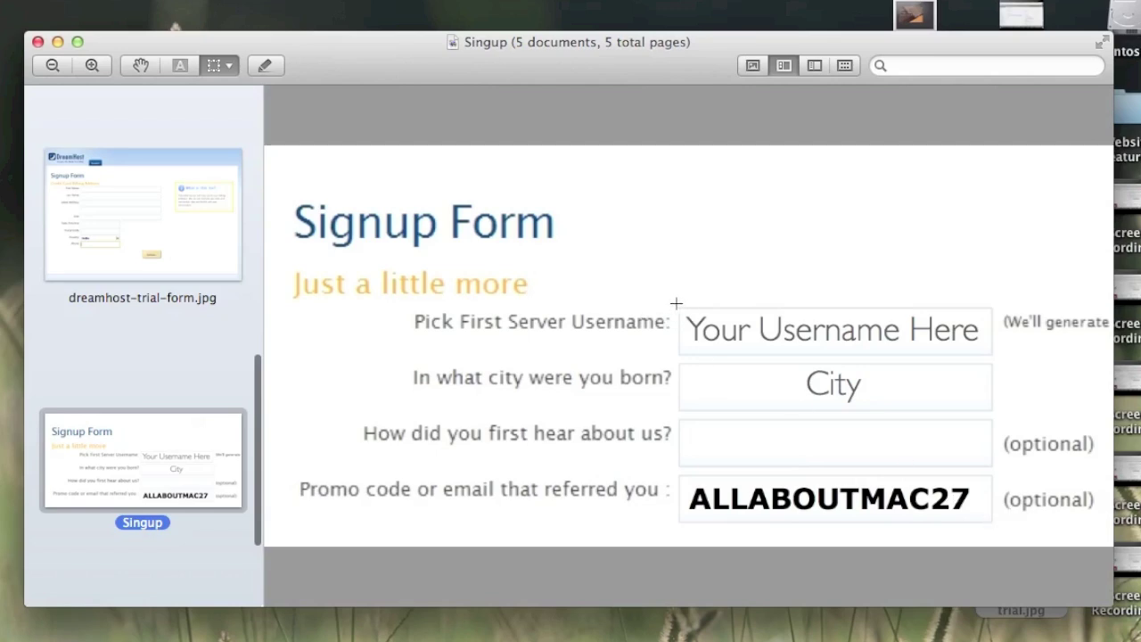
# - Outline the server username, City and promo code fields on the Singup screenshot
pyautogui.moveTo(677, 303); pyautogui.dragTo(1003, 359)
pyautogui.moveTo(1002, 414); pyautogui.dragTo(665, 355)
pyautogui.click(738, 515)
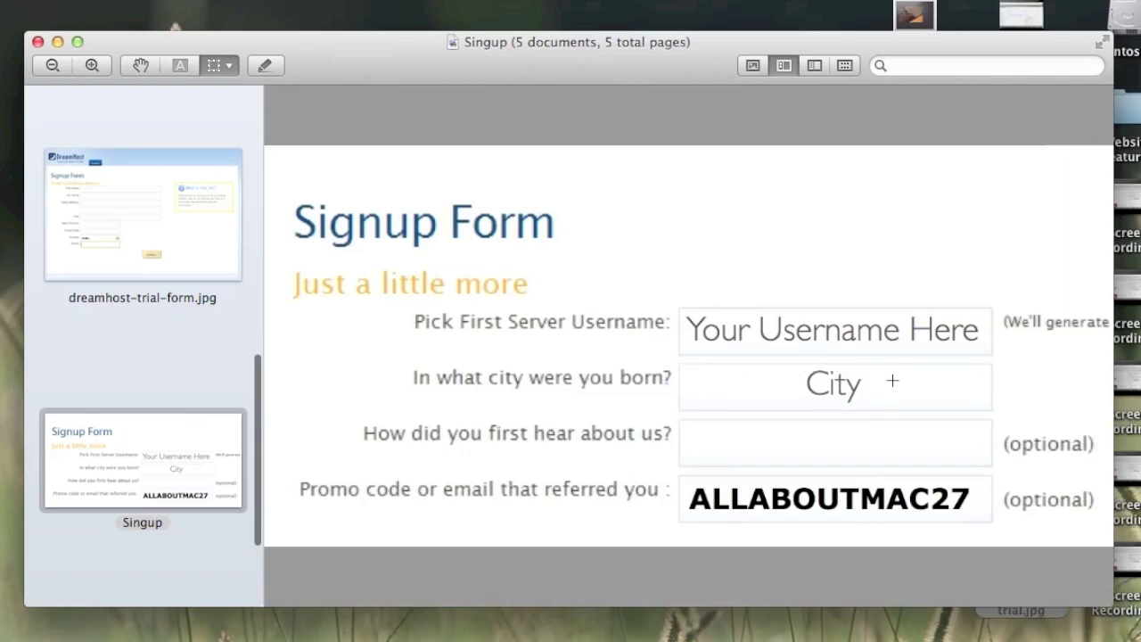
pyautogui.moveTo(658, 303); pyautogui.dragTo(1008, 354)
pyautogui.click(851, 394)
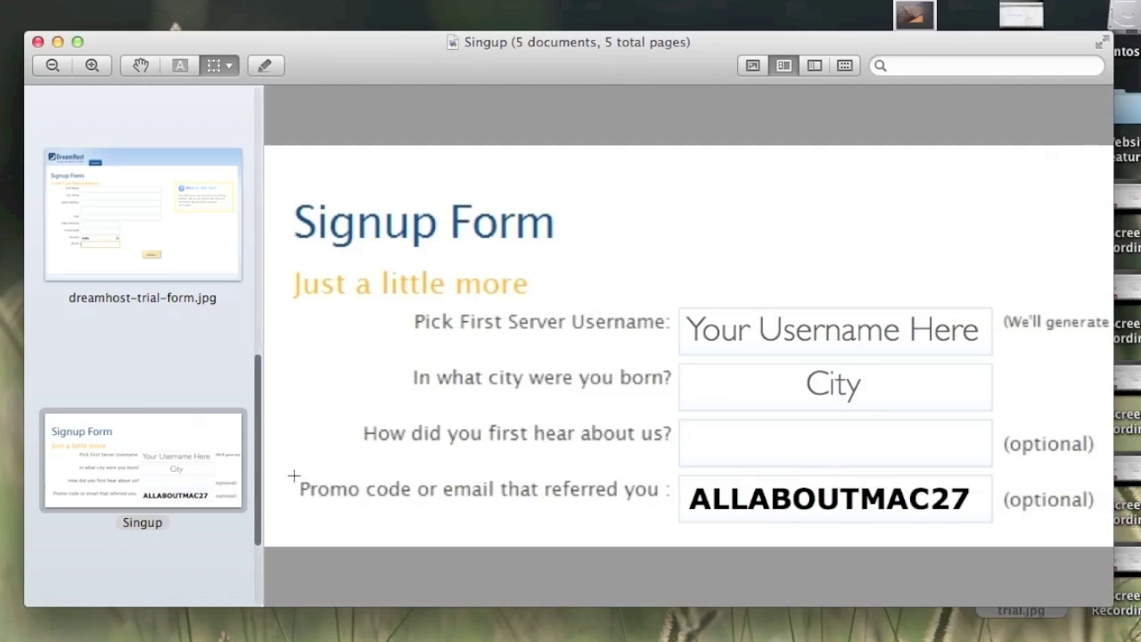
pyautogui.moveTo(290, 471); pyautogui.dragTo(995, 527)
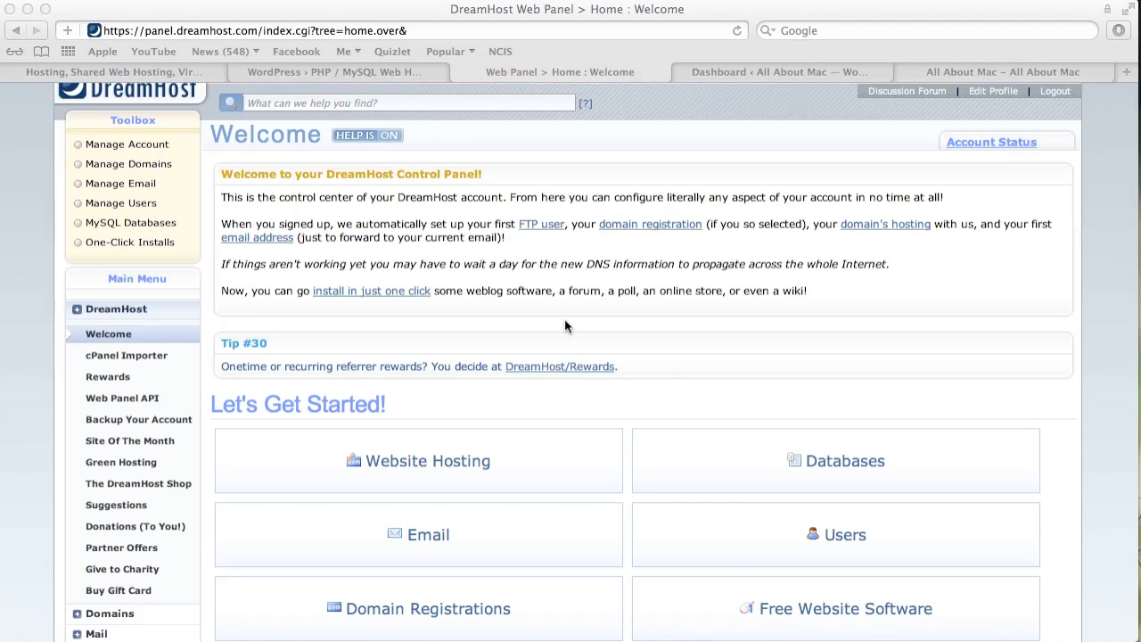
# - Open Manage Domains to list allabout-mac.com and homemadeitaliancuisine.com as fully hosted
pyautogui.scroll(-3, 565, 322)
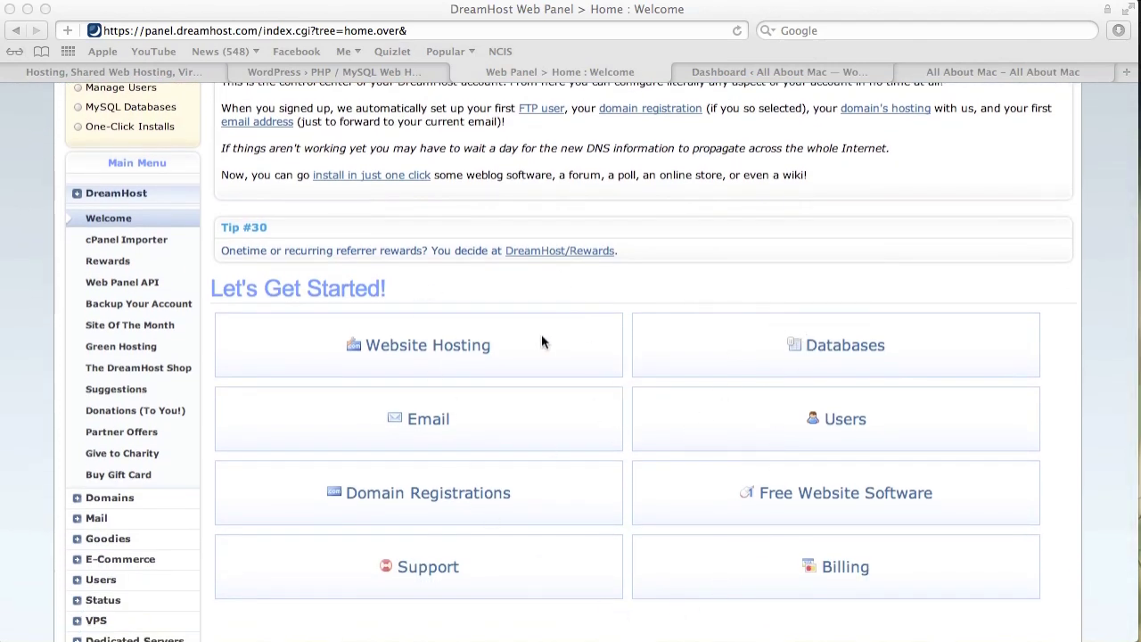
pyautogui.click(484, 293)
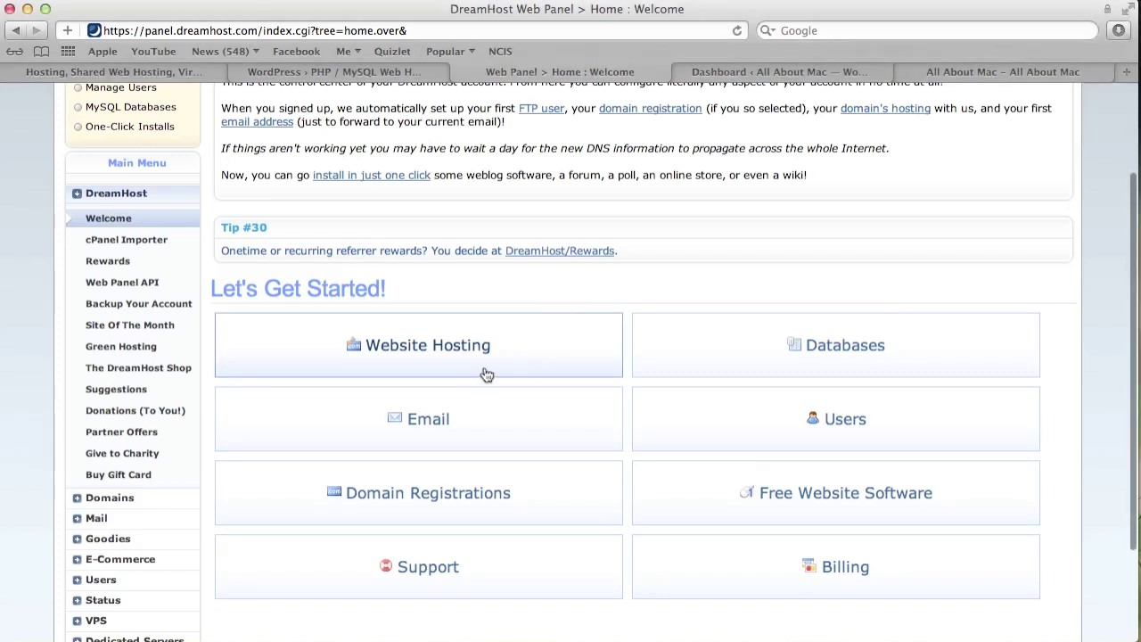
pyautogui.click(569, 348)
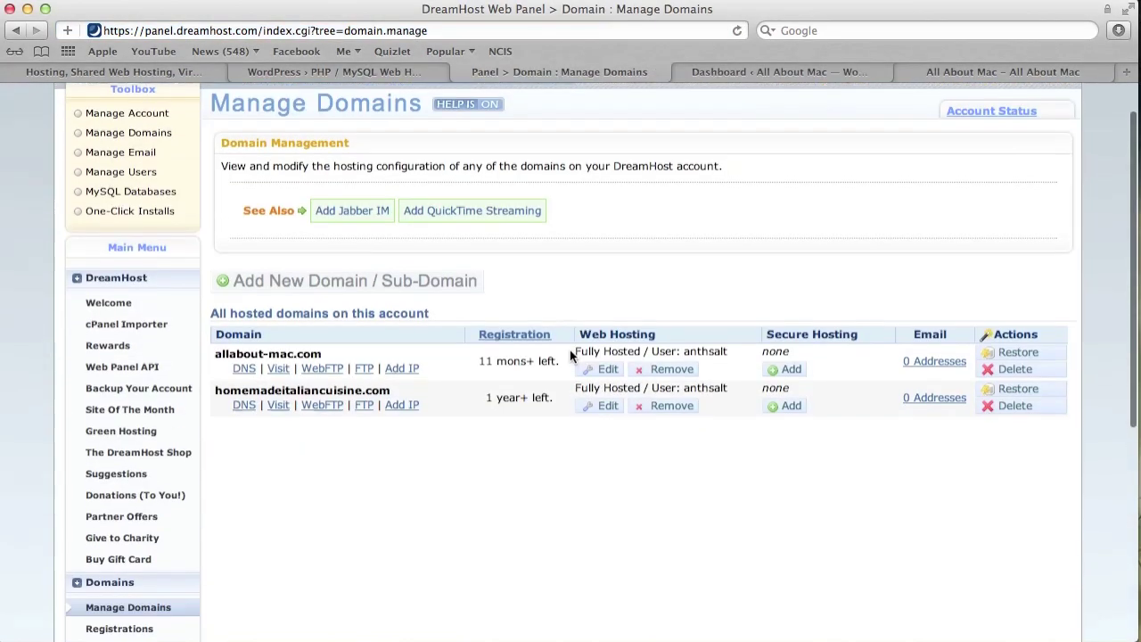
pyautogui.scroll(-1, 569, 350)
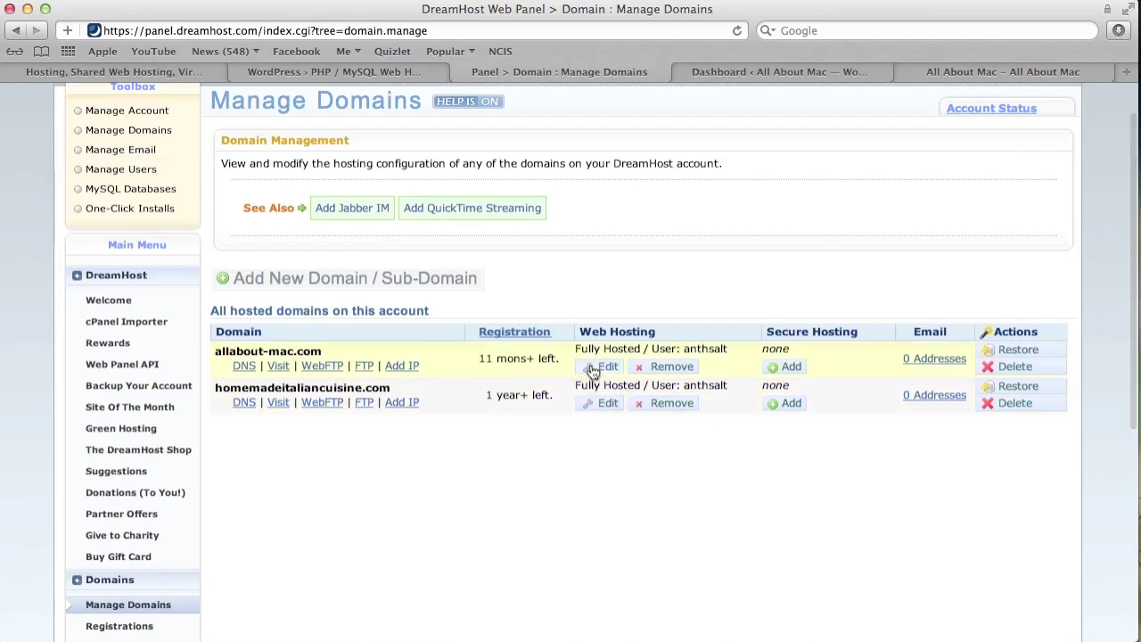
# - Open allabout-mac.com's Fully Hosted settings and review PHP 5.2.x FastCGI and Extra Web Security
pyautogui.click(594, 368)
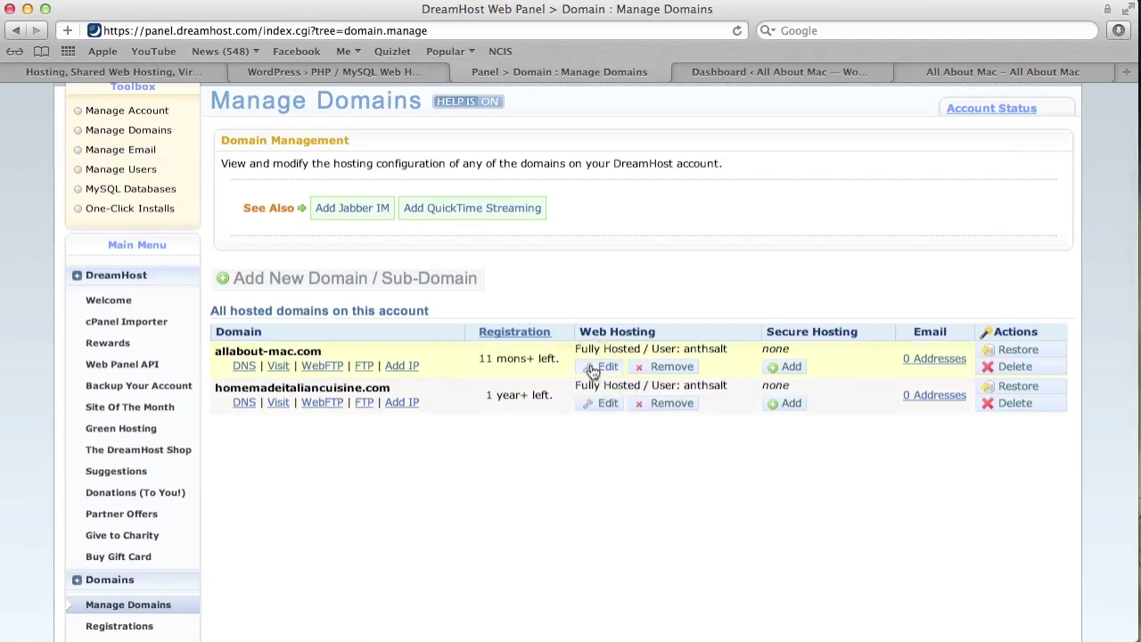
pyautogui.scroll(-6, 526, 317)
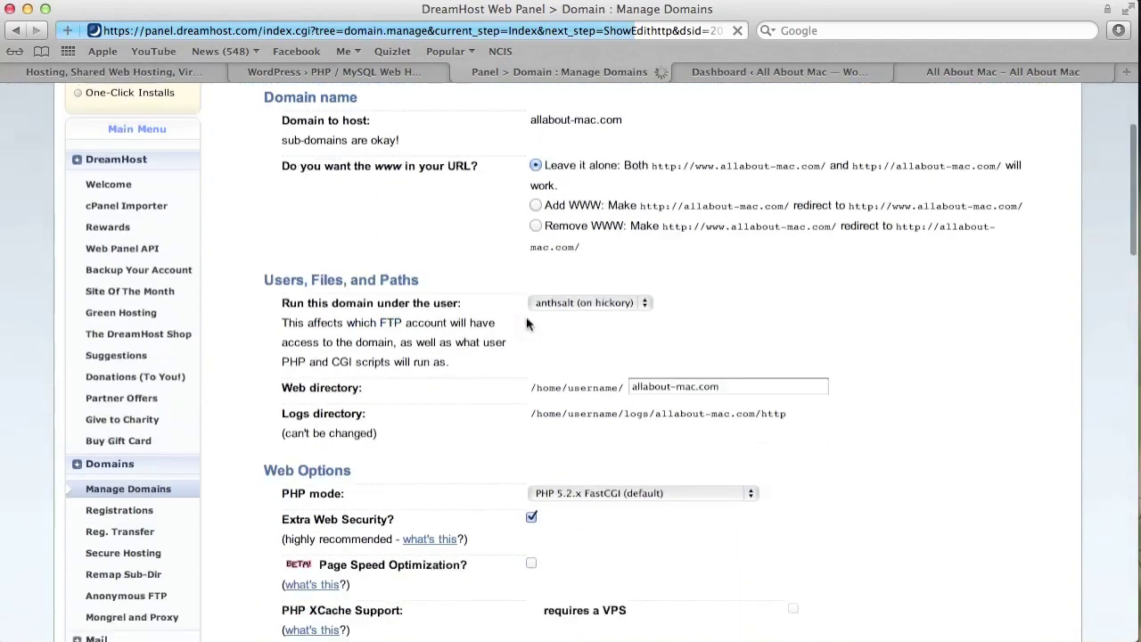
pyautogui.scroll(5, 525, 324)
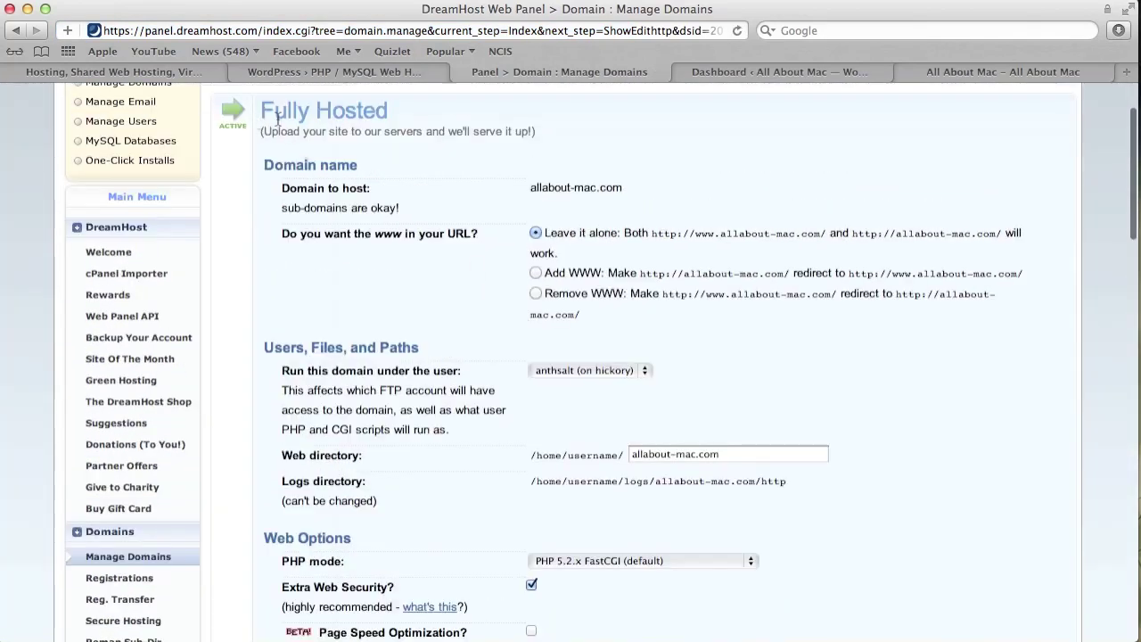
pyautogui.scroll(-3, 267, 127)
pyautogui.scroll(-15, 268, 127)
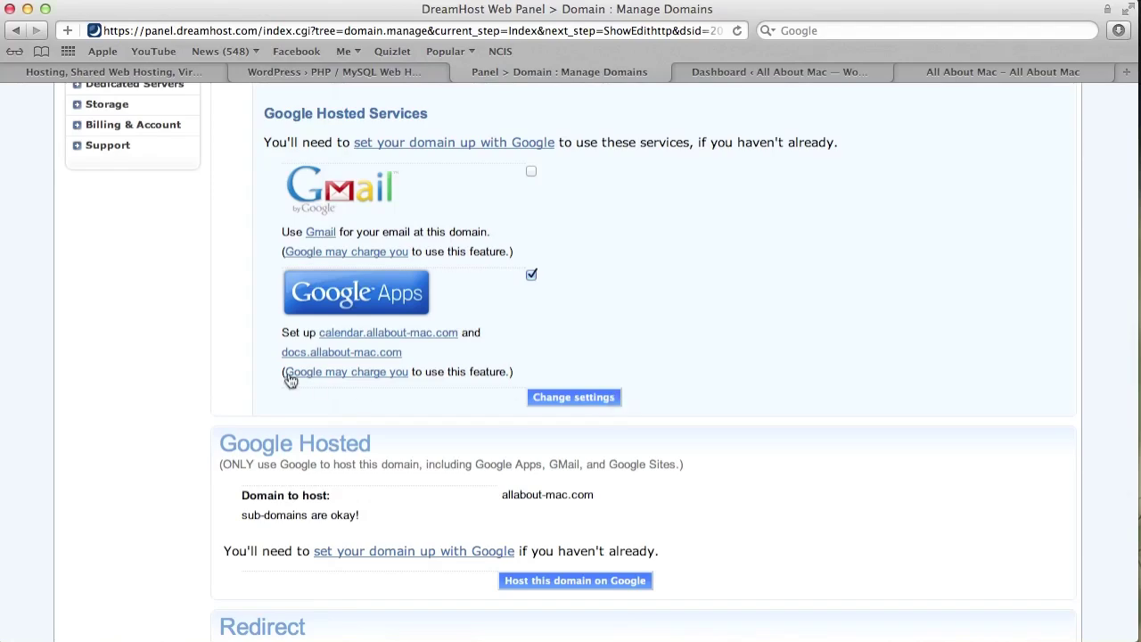
pyautogui.scroll(10, 222, 389)
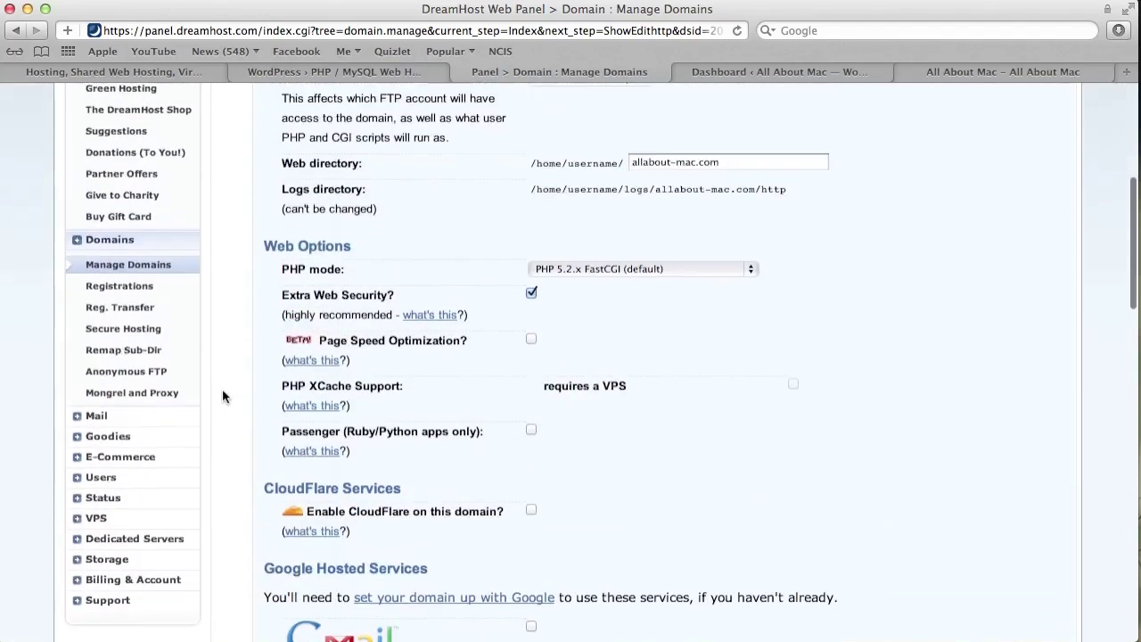
pyautogui.scroll(5, 222, 389)
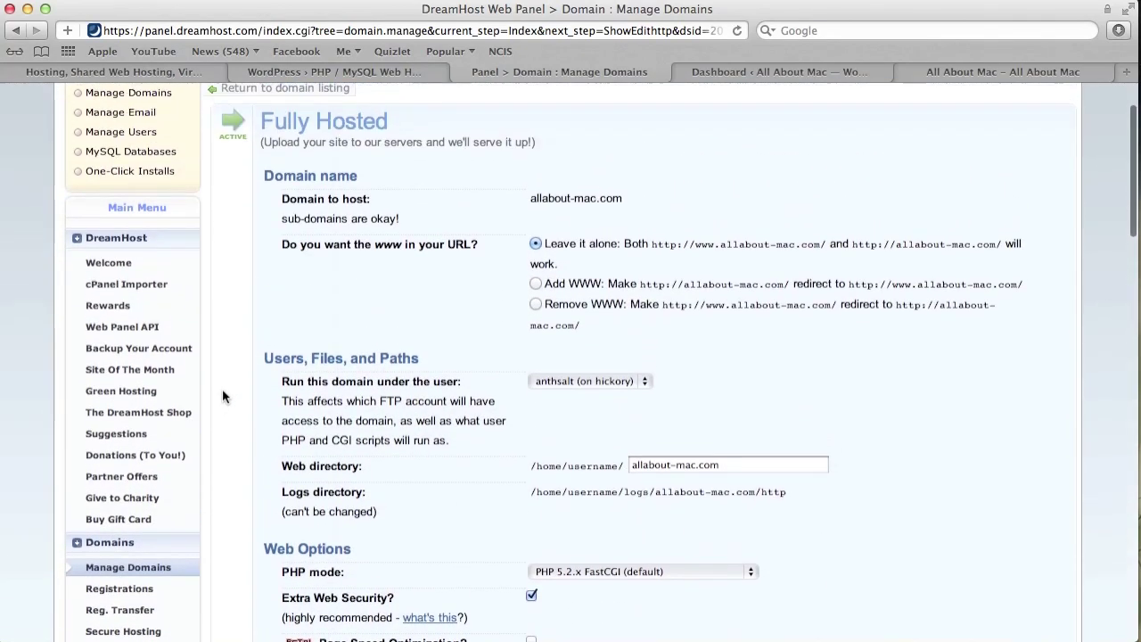
pyautogui.scroll(1, 222, 388)
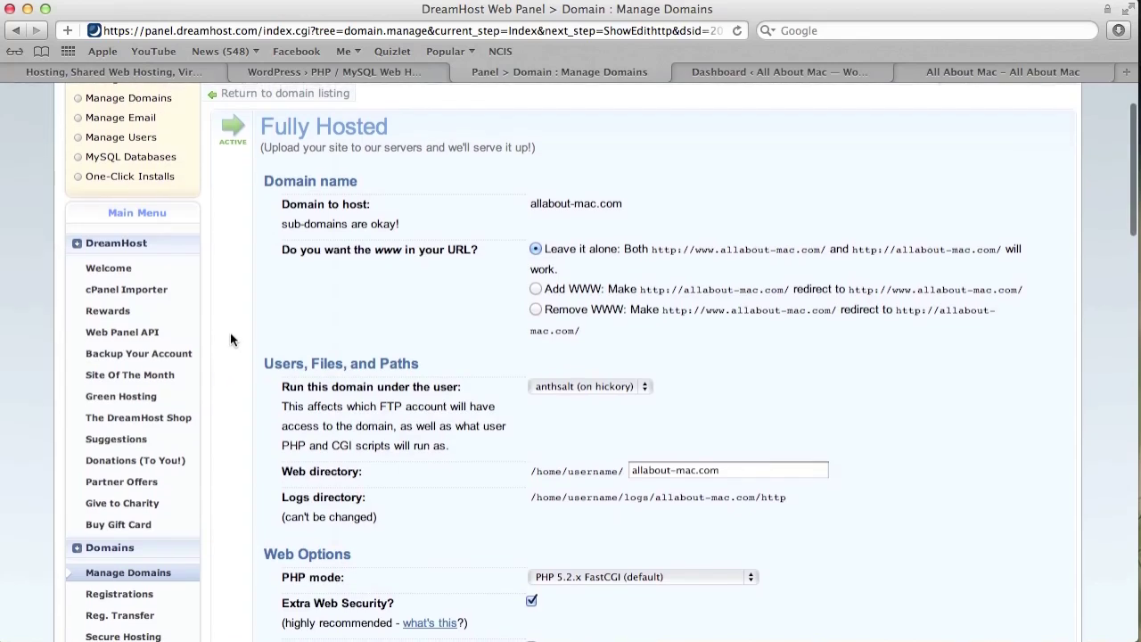
pyautogui.scroll(1, 230, 339)
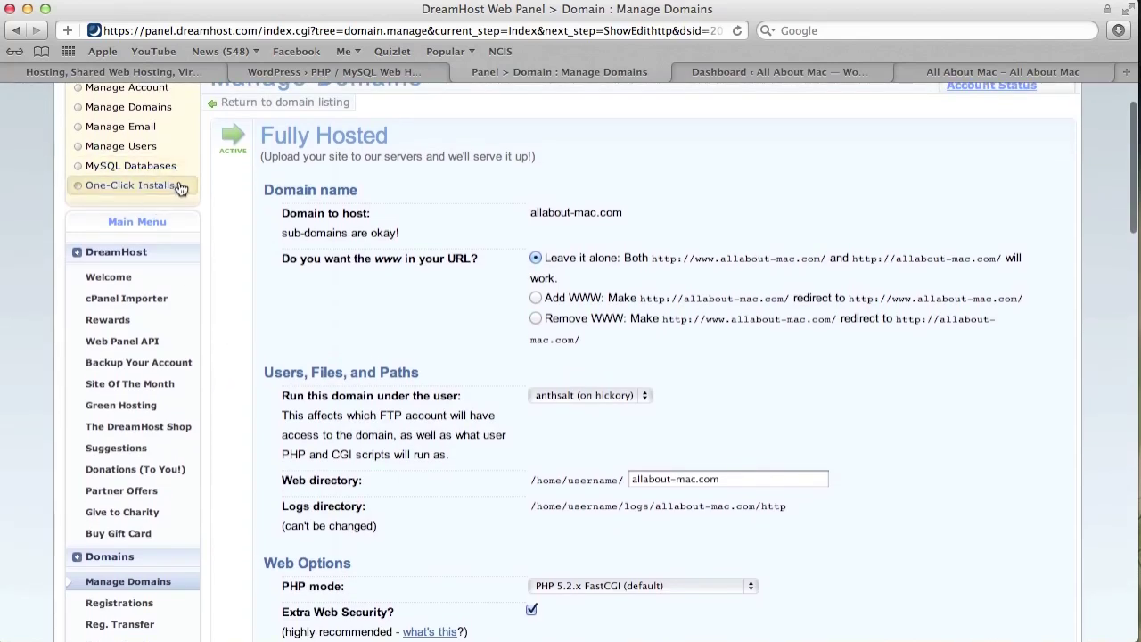
# - Open the WordPress one-click installer and choose Custom Installation
pyautogui.scroll(3, 185, 182)
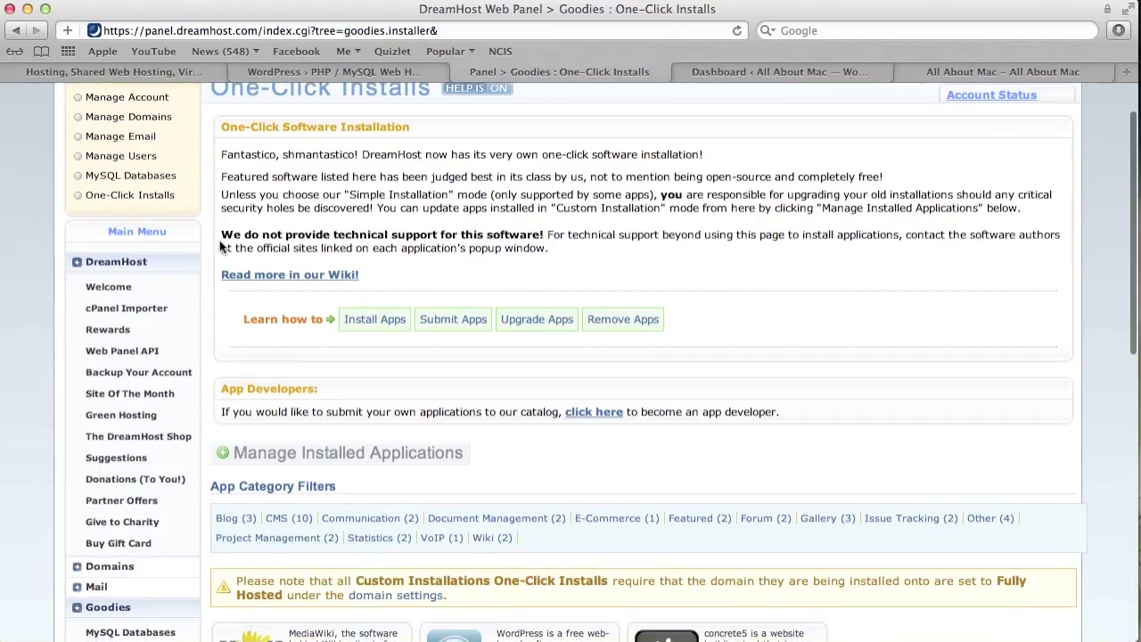
pyautogui.scroll(-5, 223, 248)
pyautogui.scroll(-8, 223, 247)
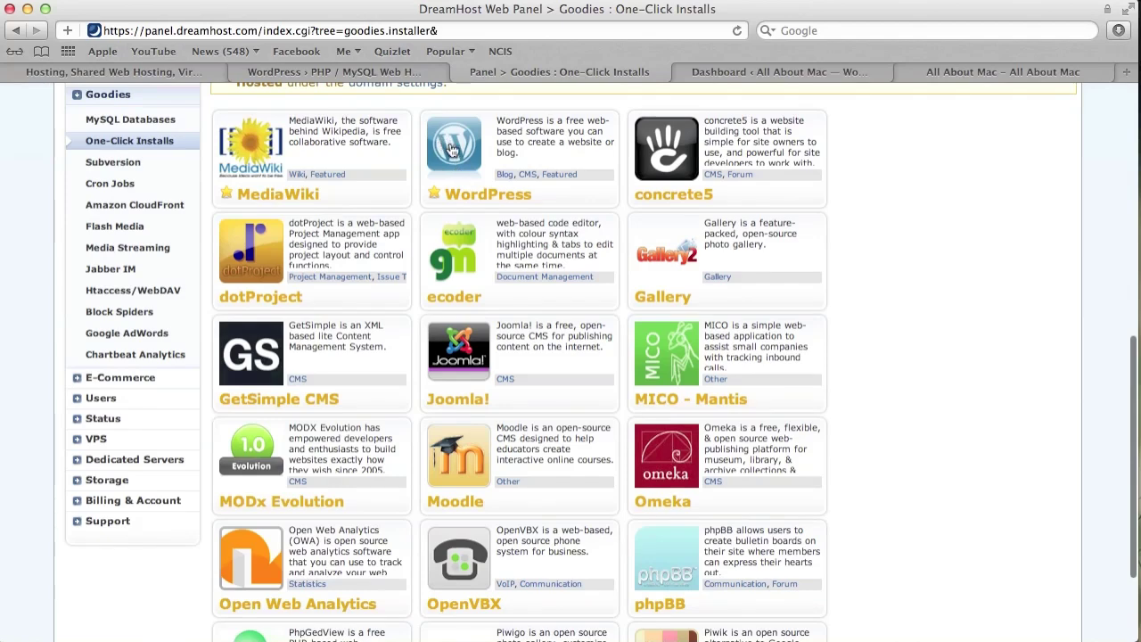
pyautogui.click(451, 149)
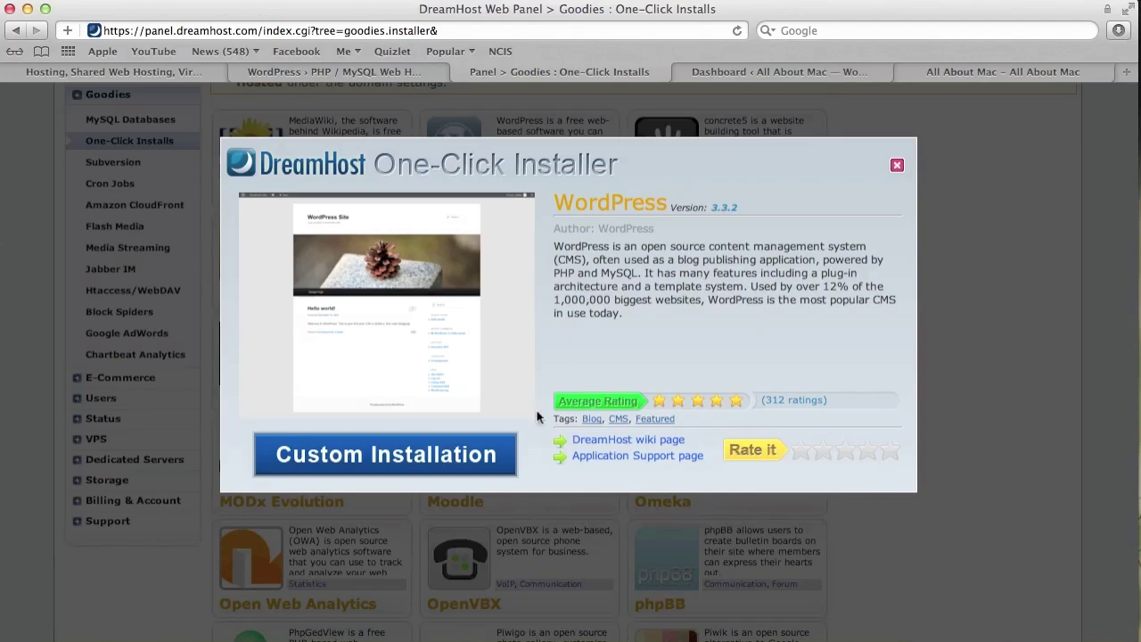
pyautogui.click(344, 456)
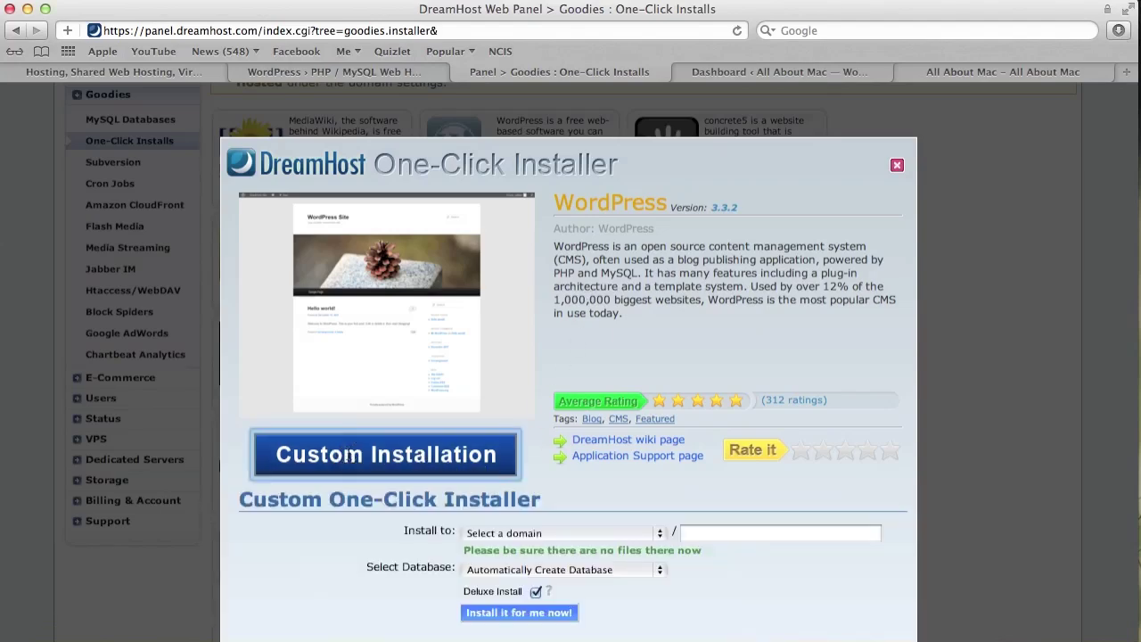
pyautogui.scroll(-2, 619, 406)
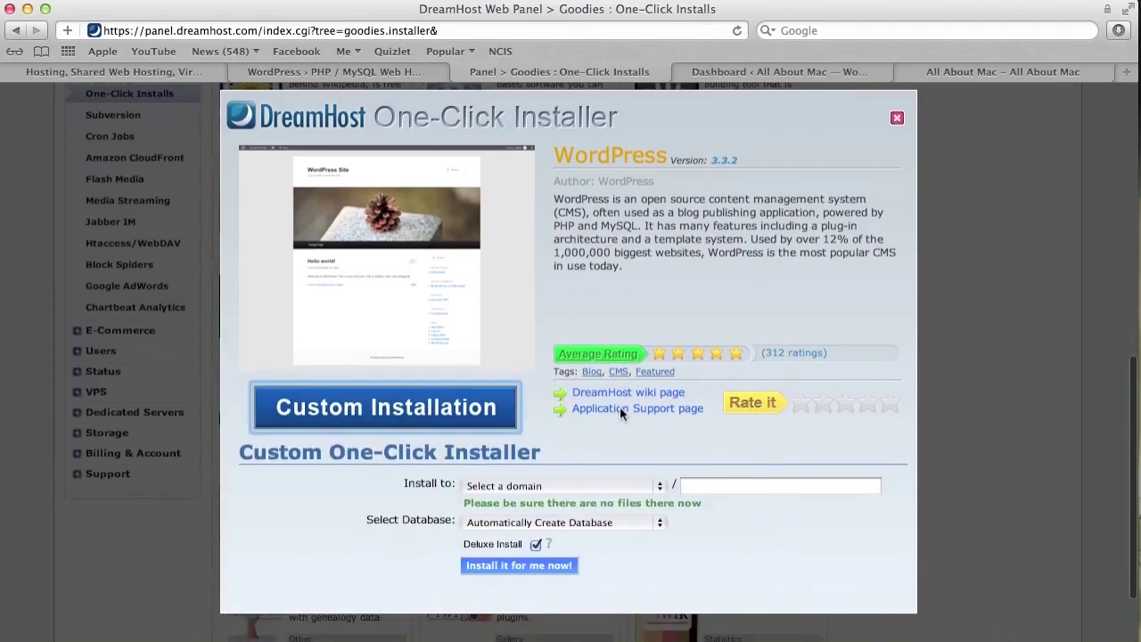
pyautogui.click(538, 486)
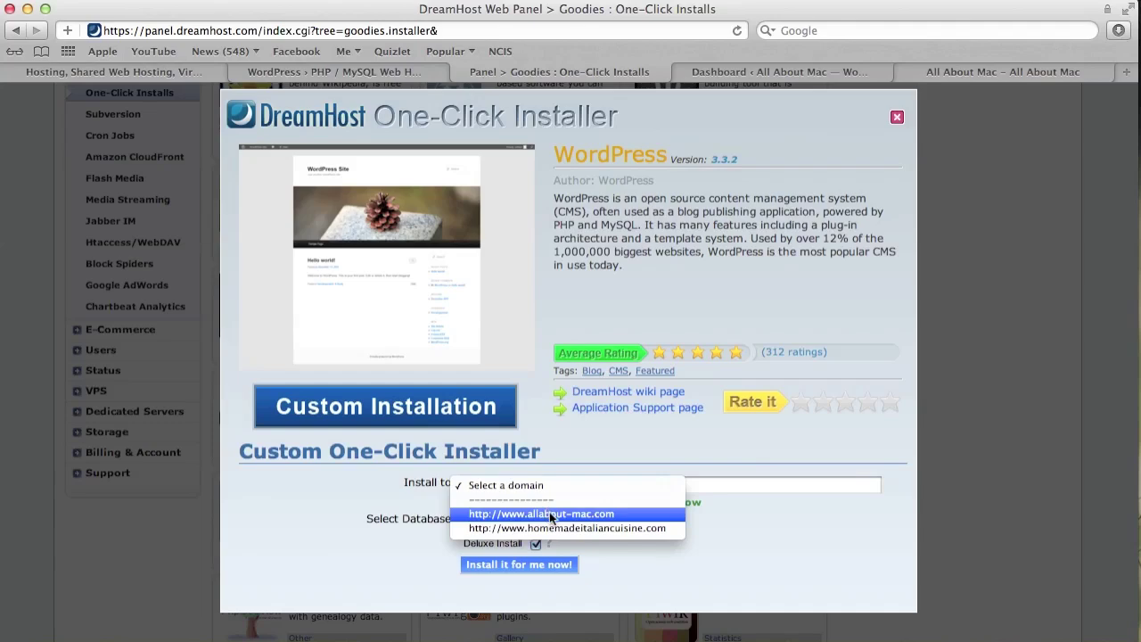
pyautogui.click(627, 514)
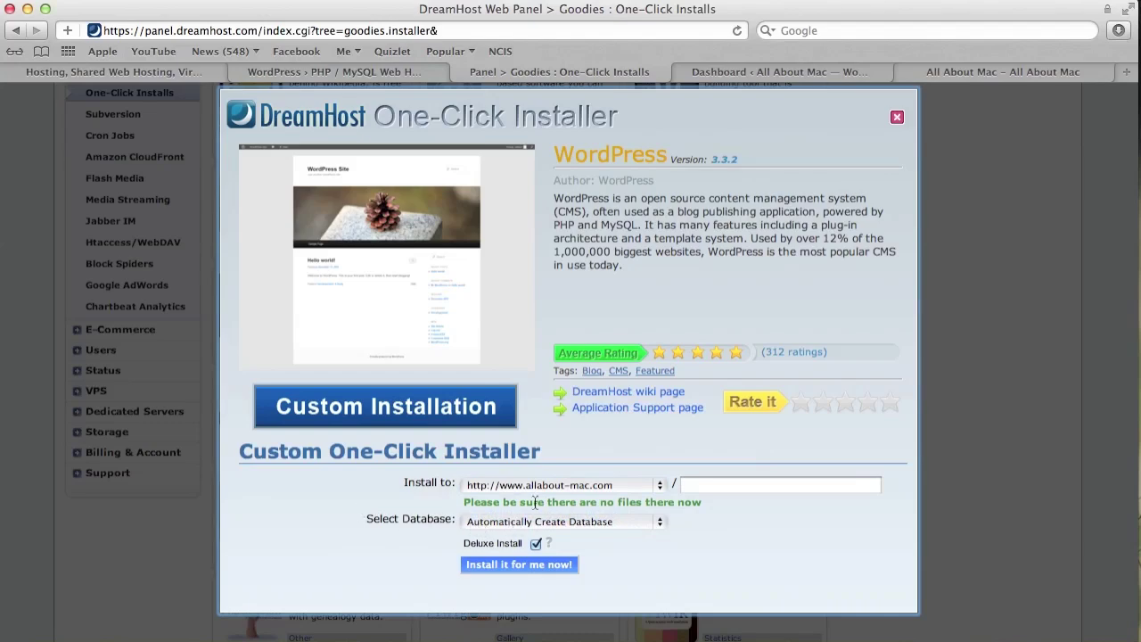
pyautogui.click(702, 486)
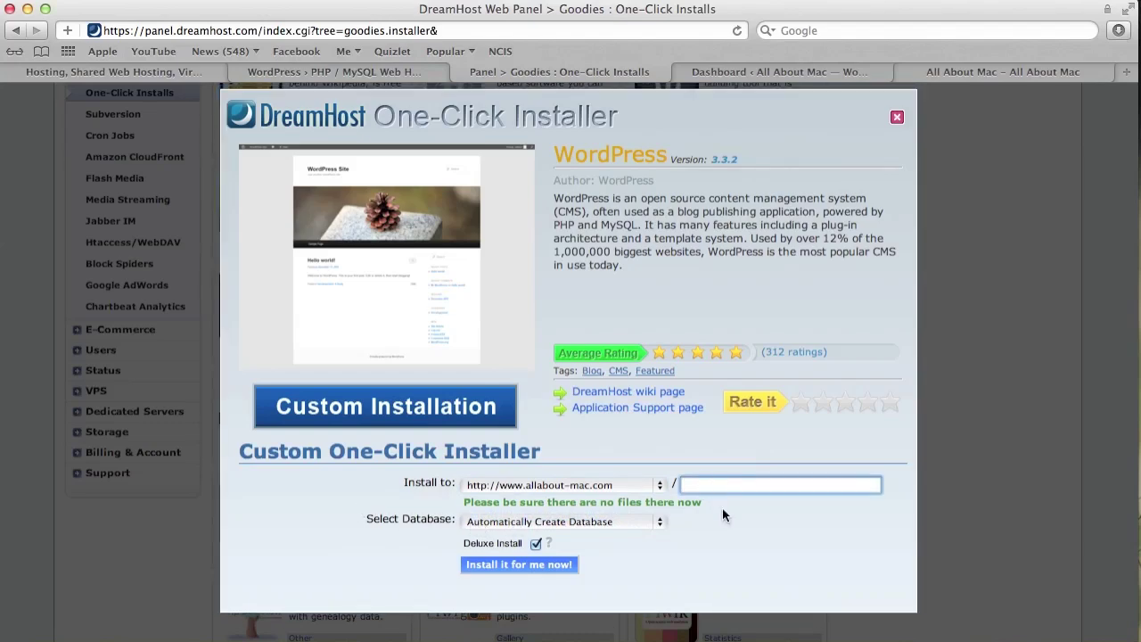
pyautogui.click(722, 511)
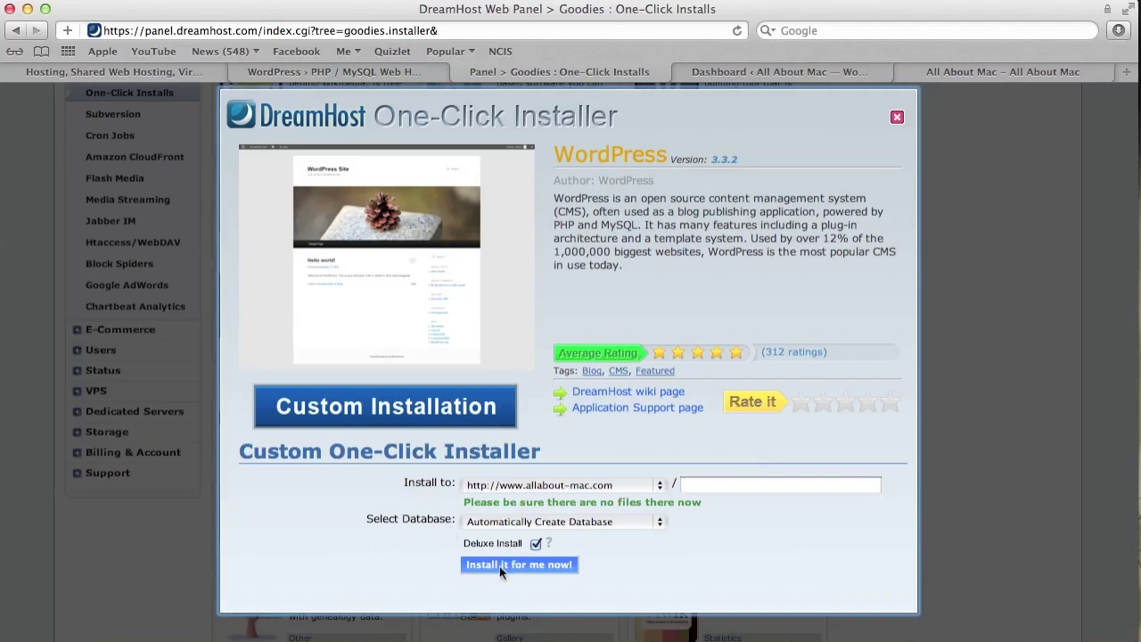
pyautogui.scroll(2, 799, 143)
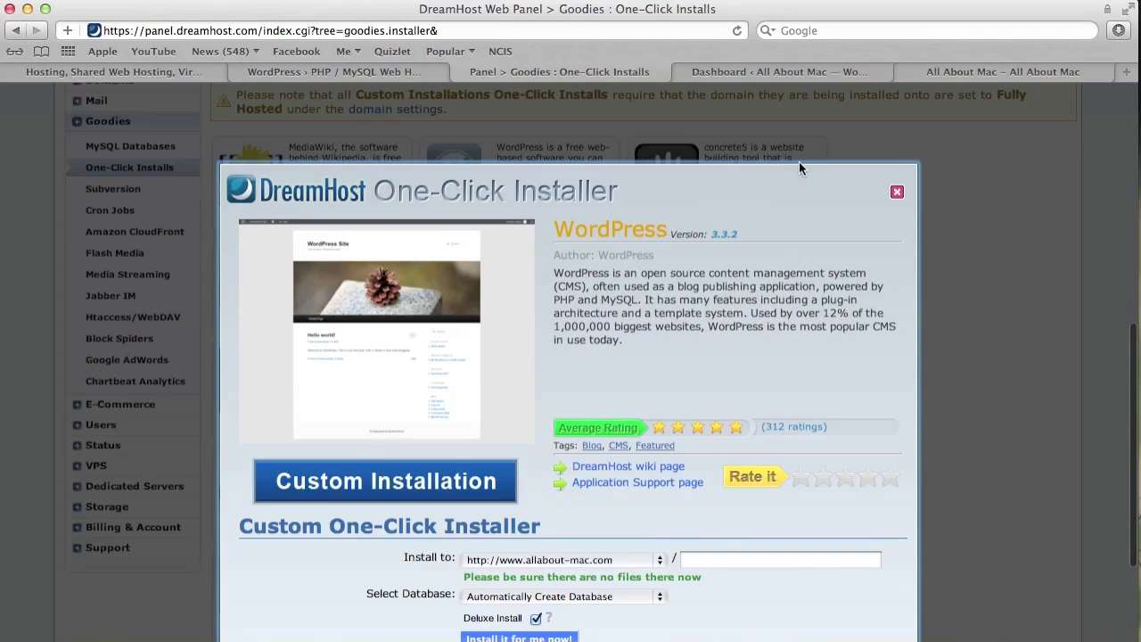
pyautogui.click(895, 189)
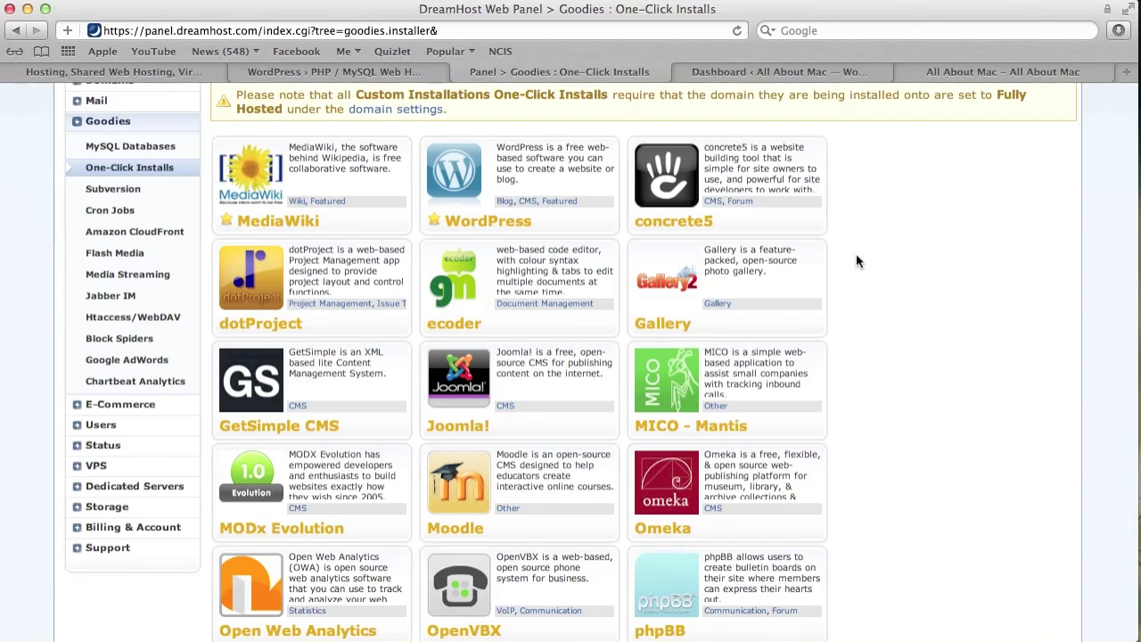
# - Dismiss the One-Click Installer dialog and switch to the All About Mac blog tab
pyautogui.click(971, 216)
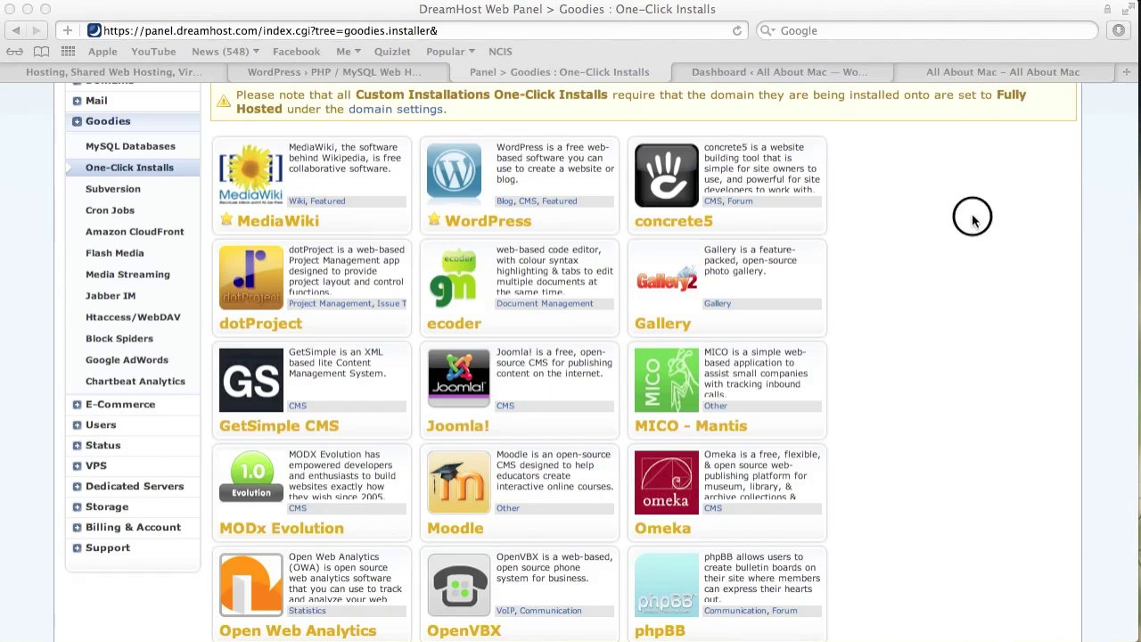
pyautogui.click(1007, 70)
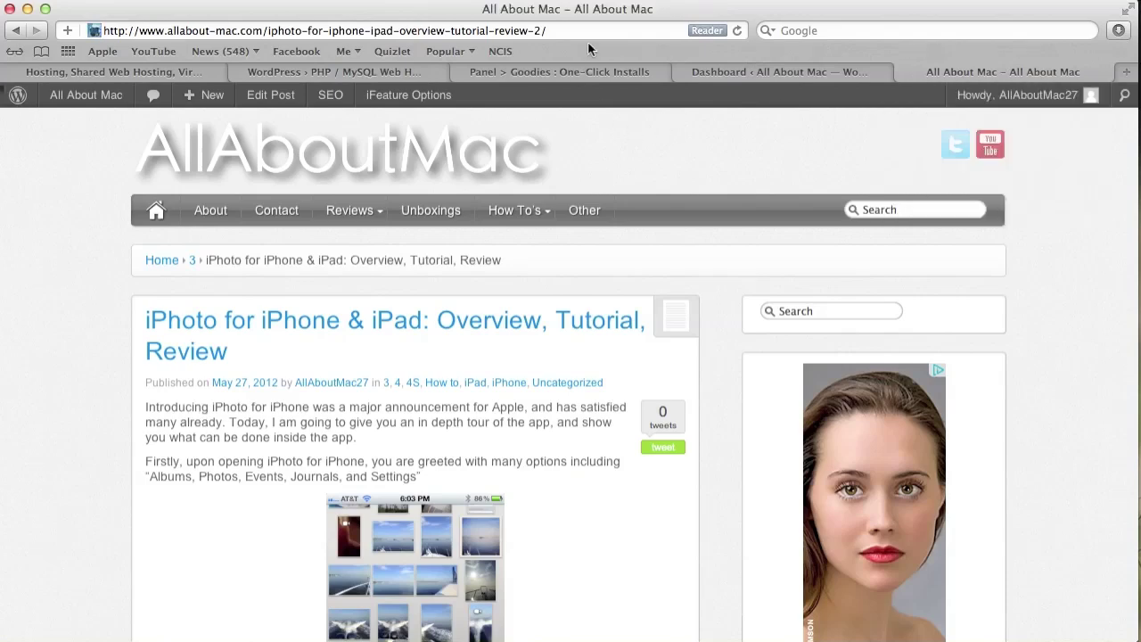
# - View the All About Mac home page, then load the site's /wp-admin/ Dashboard
pyautogui.click(226, 177)
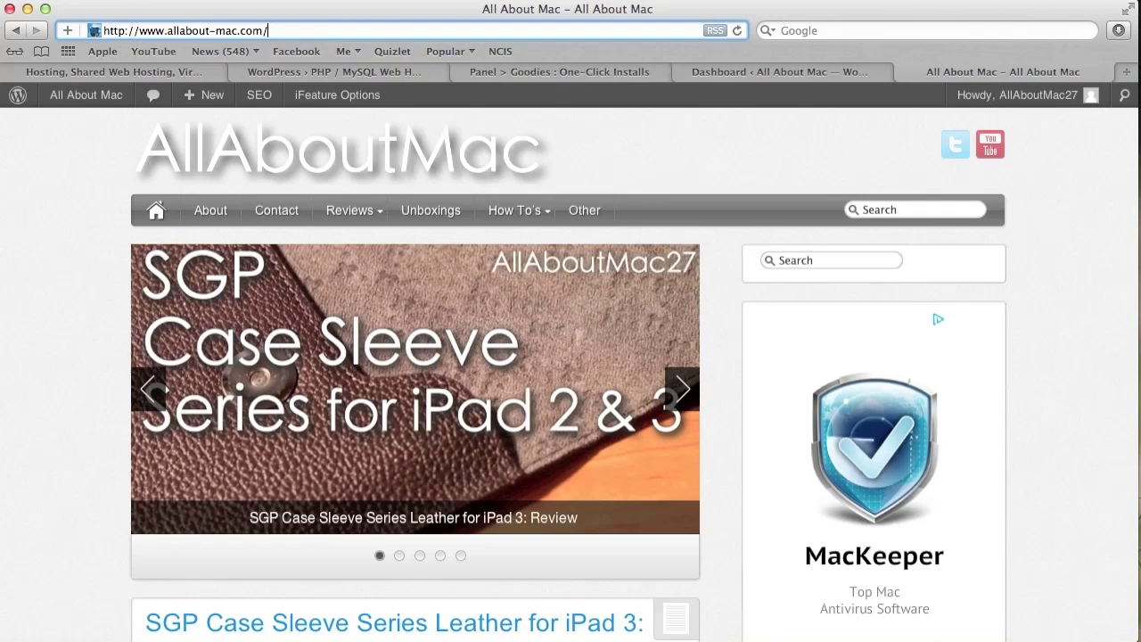
pyautogui.write('w')
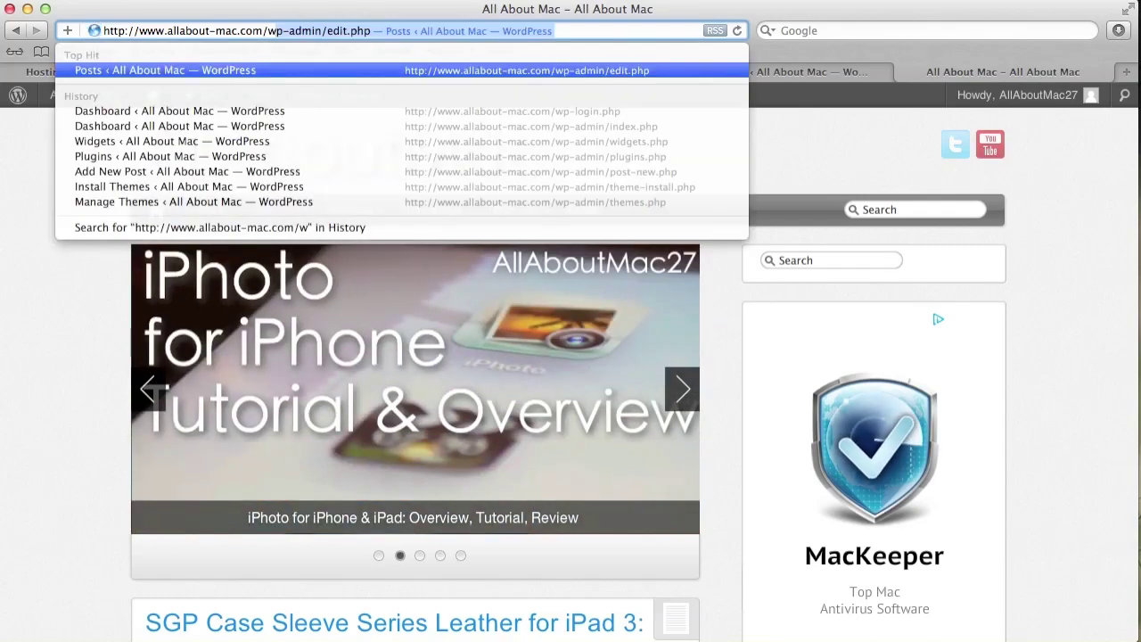
pyautogui.write('p')
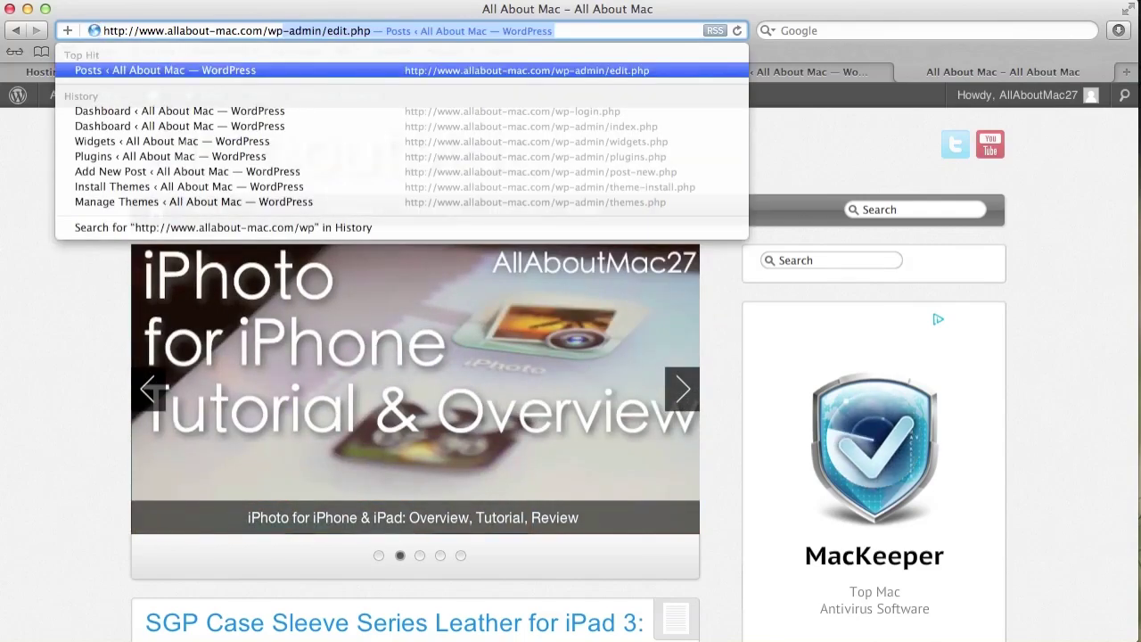
pyautogui.press('BackSpace')
pyautogui.press('BackSpace')
pyautogui.press('BackSpace')
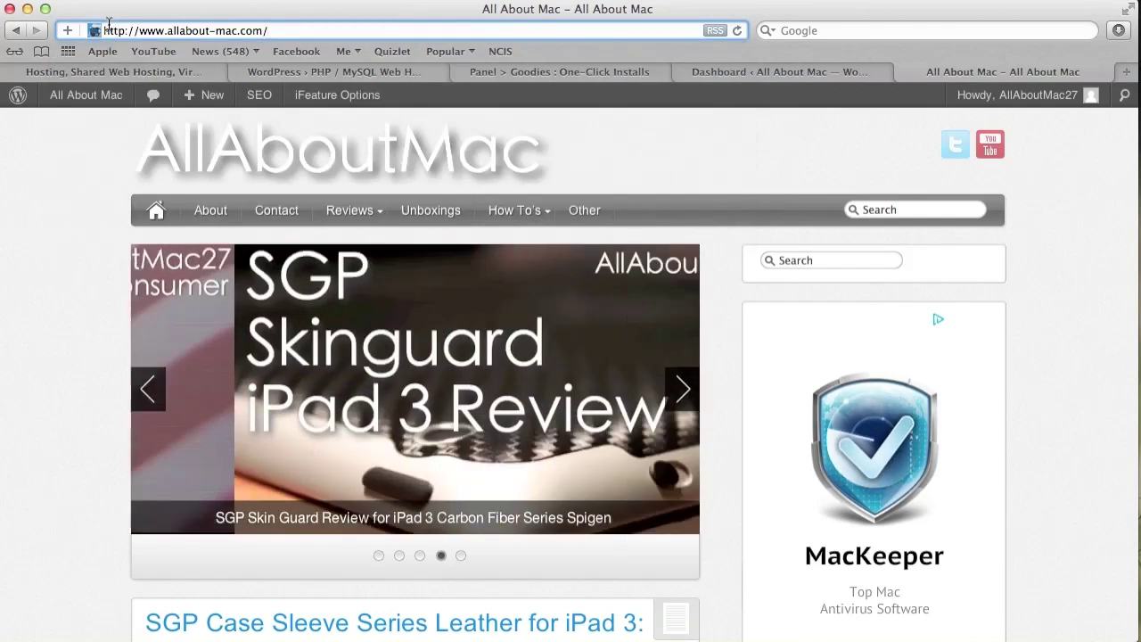
pyautogui.moveTo(93, 31); pyautogui.dragTo(249, 30)
pyautogui.click(298, 30)
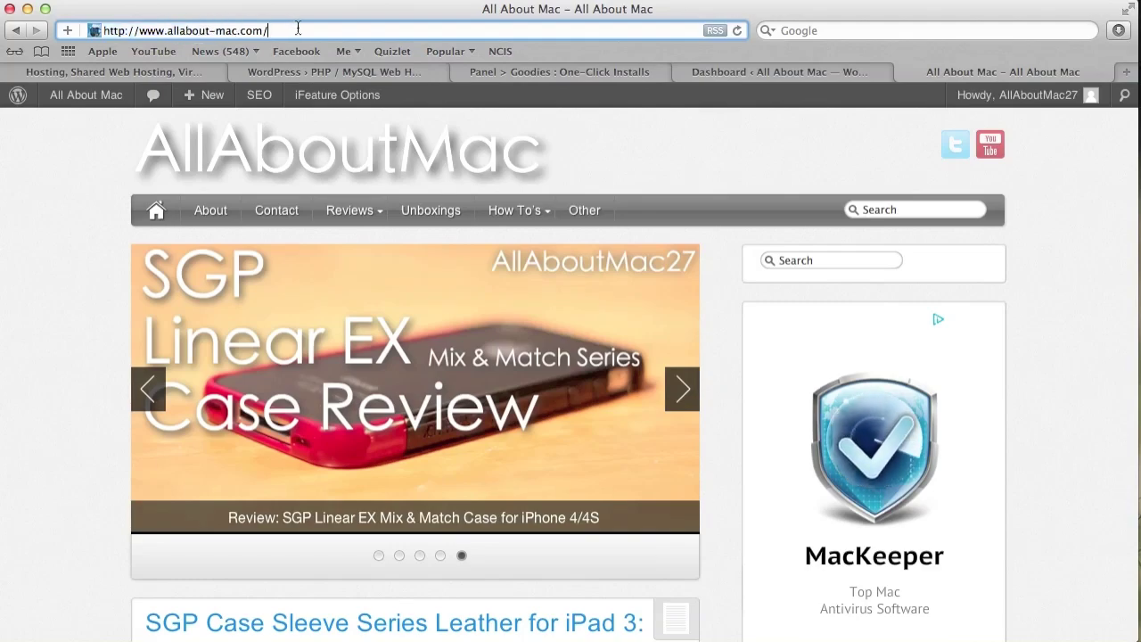
pyautogui.write('wp-adm')
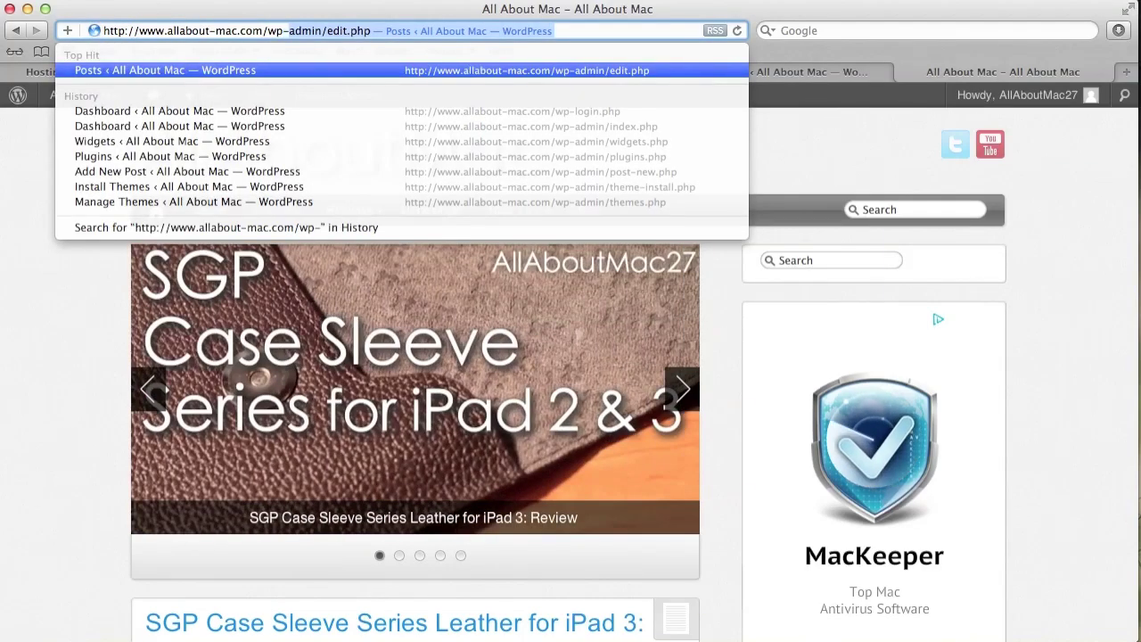
pyautogui.write('in/')
pyautogui.press('Delete')
pyautogui.press('Return')
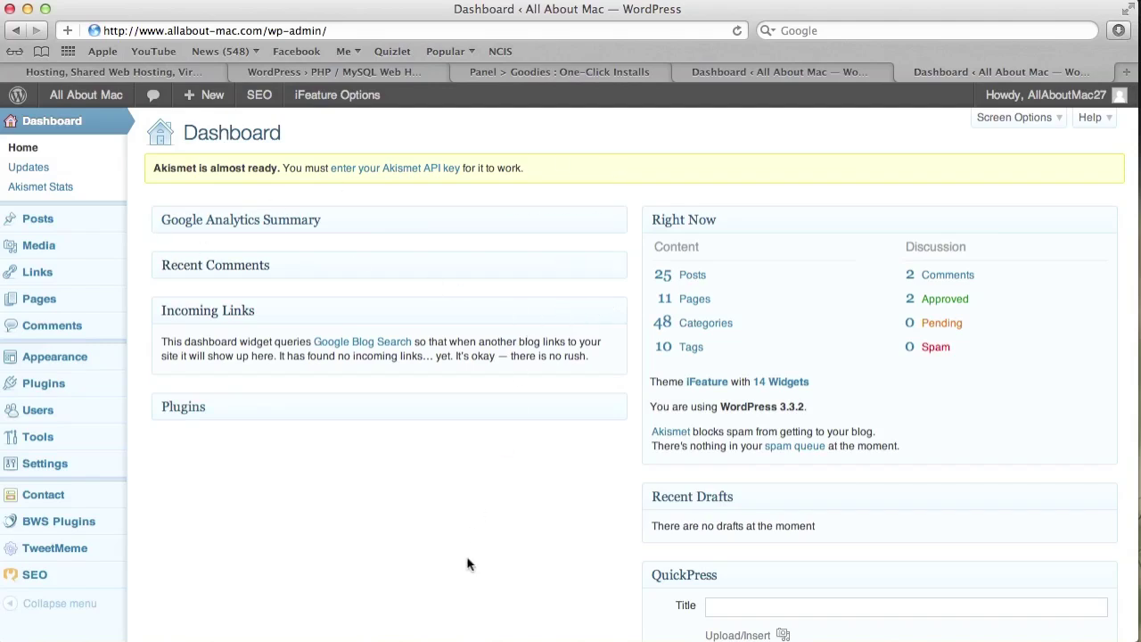
# - Drag the Right Now box to the top of the Dashboard's left column
pyautogui.moveTo(706, 219); pyautogui.dragTo(199, 217)
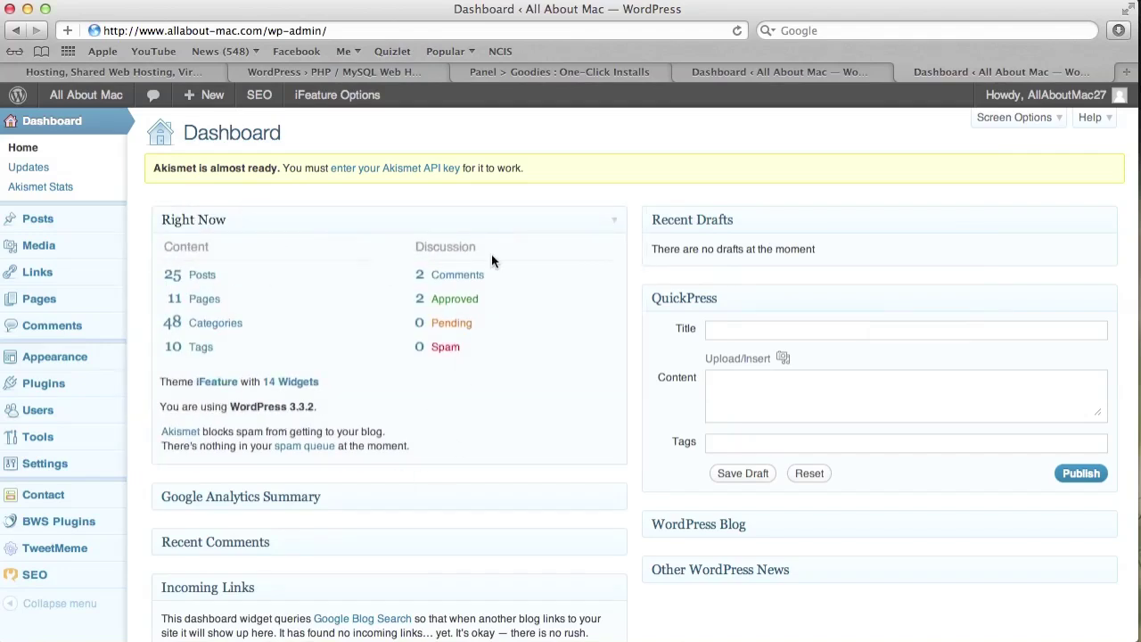
pyautogui.moveTo(106, 359)
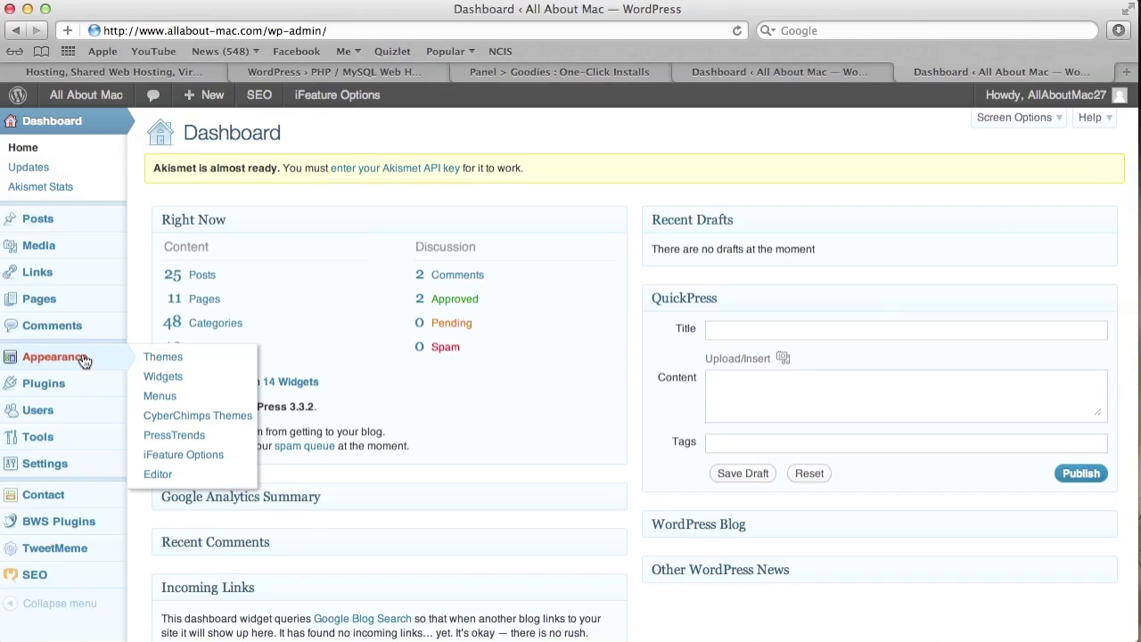
# - Search Appearance > Themes > Install Themes for 'iFeature' and find the CyberChimps theme
pyautogui.click(214, 357)
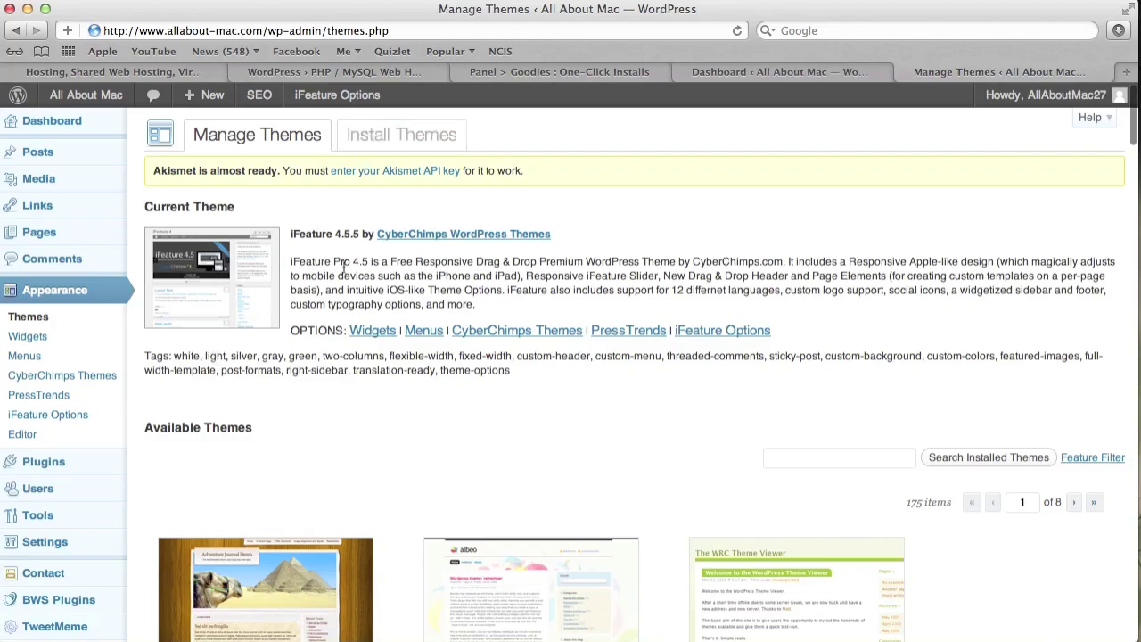
pyautogui.scroll(-15, 366, 201)
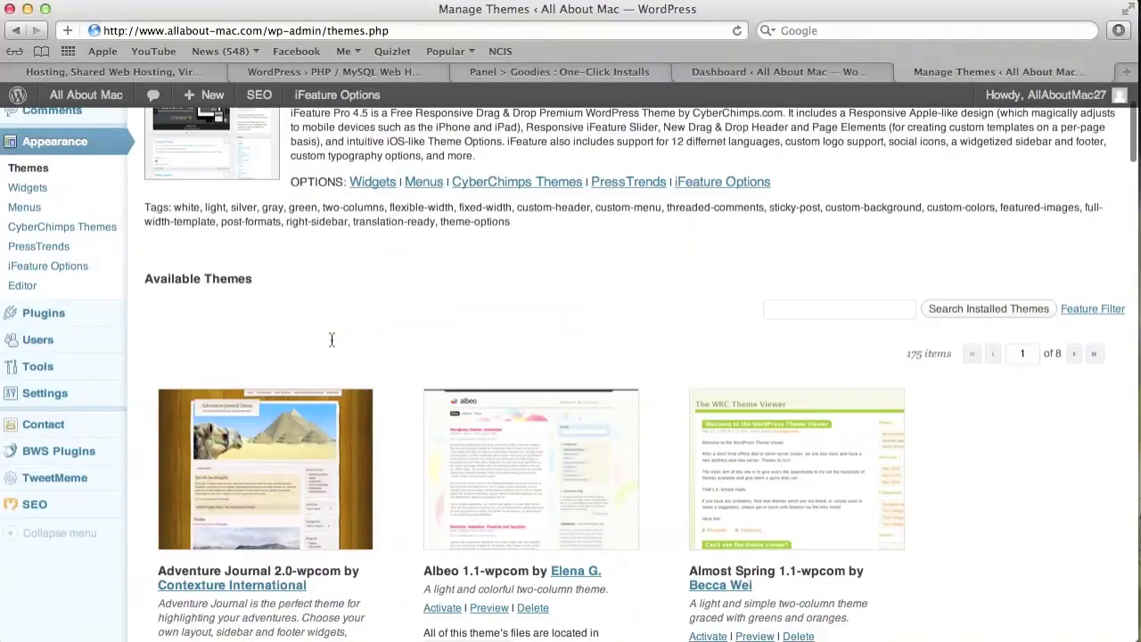
pyautogui.scroll(4, 332, 339)
pyautogui.click(377, 141)
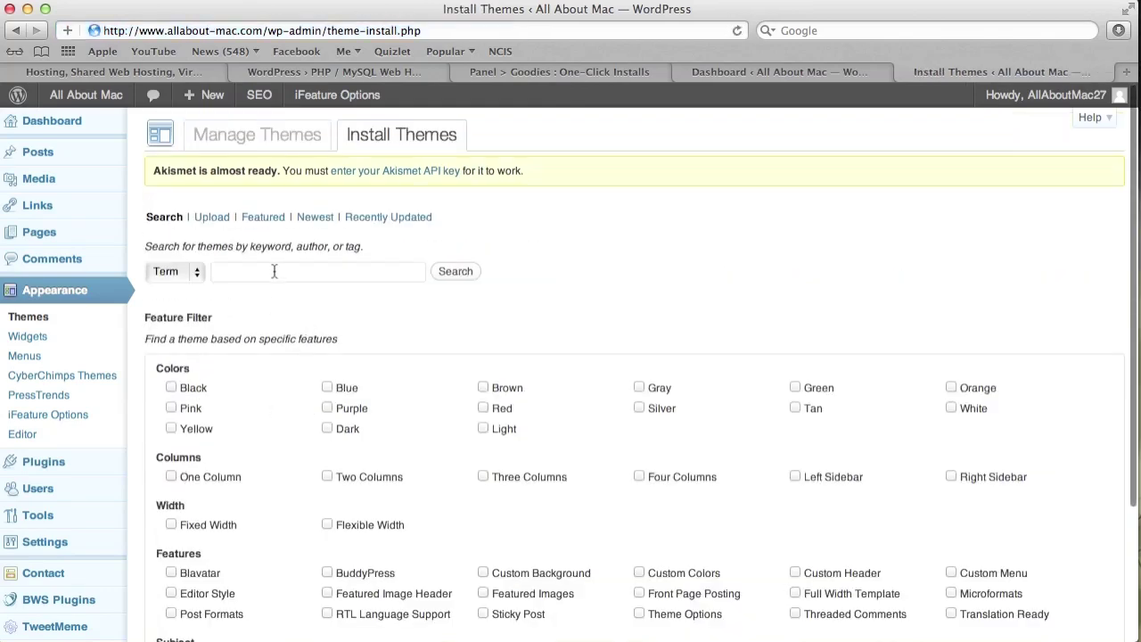
pyautogui.write('iFeature')
pyautogui.press('Return')
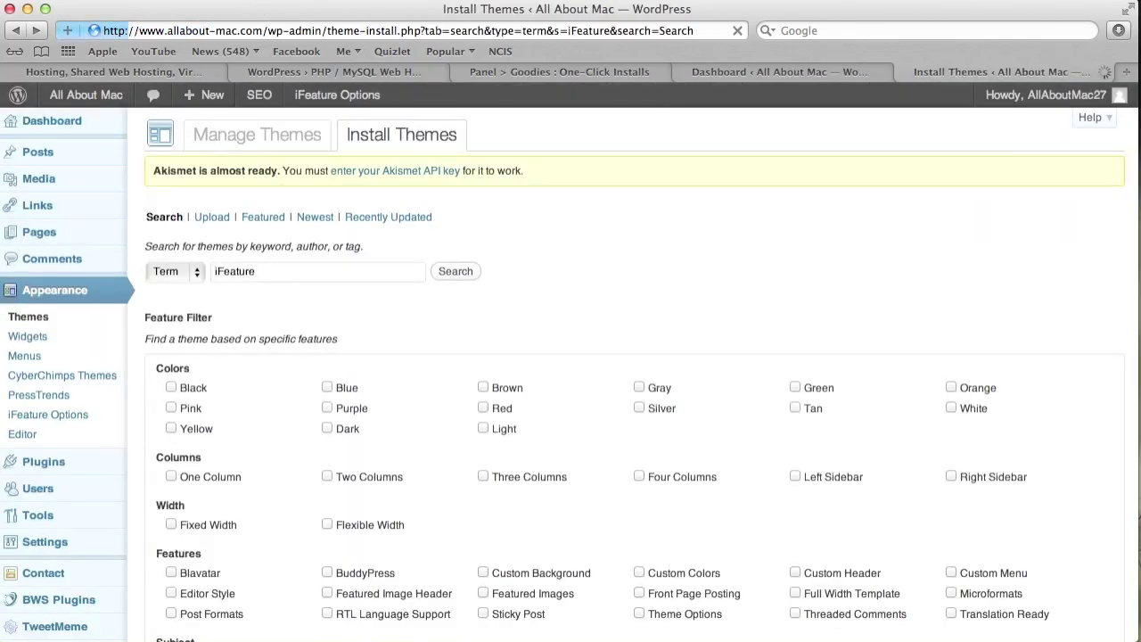
pyautogui.scroll(-3, 262, 407)
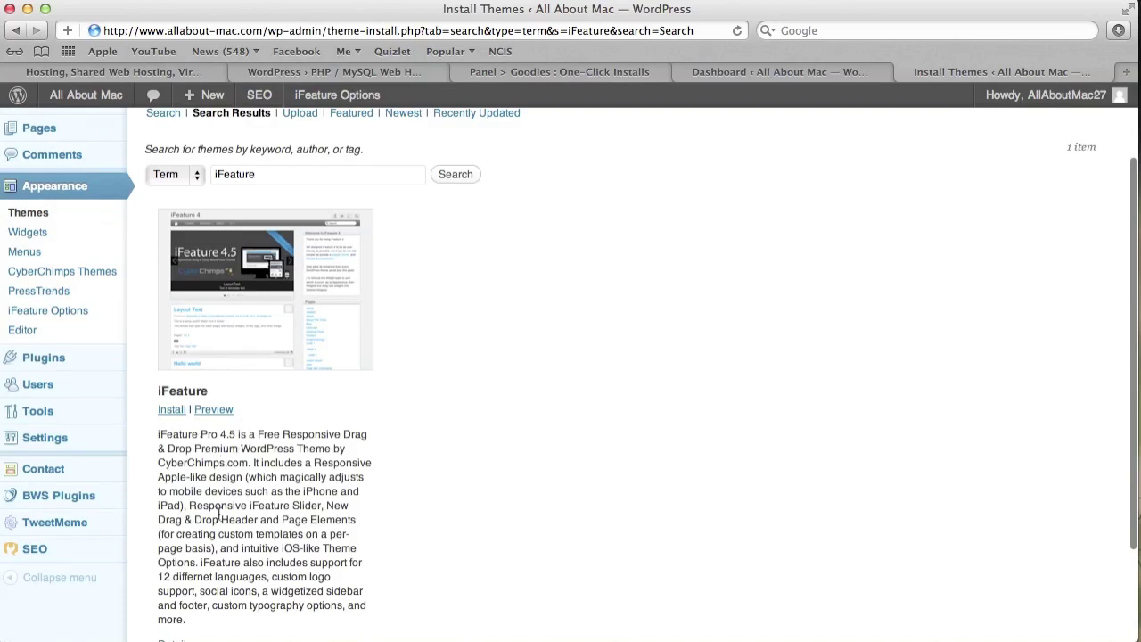
pyautogui.scroll(1, 356, 515)
pyautogui.scroll(3, 363, 521)
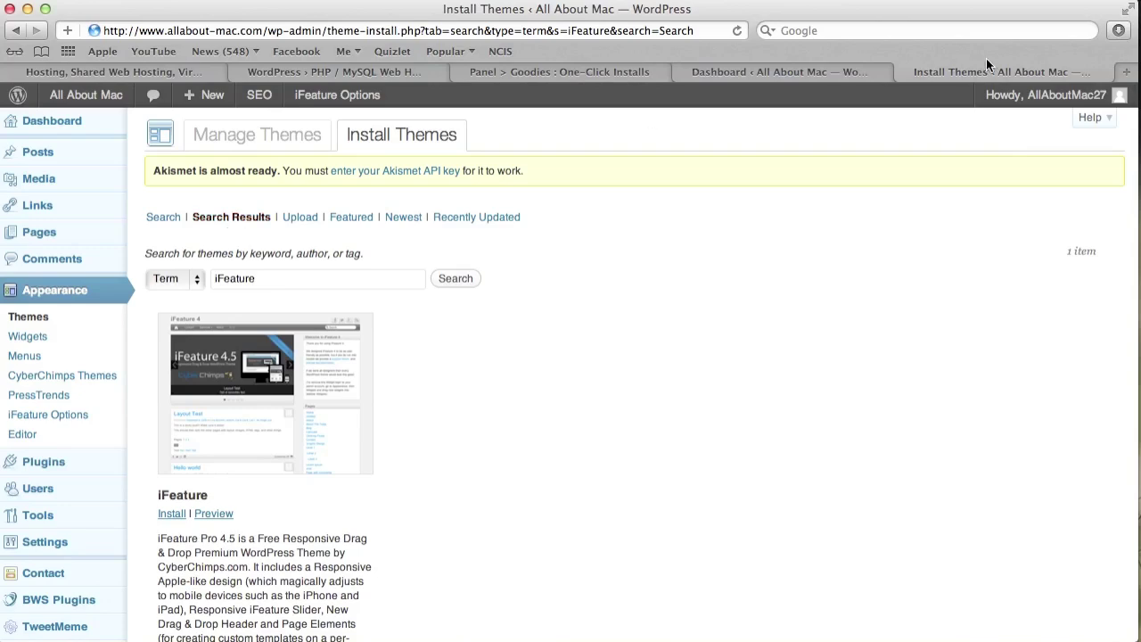
# - Load allabout-mac.com in a new browser tab
pyautogui.click(1125, 72)
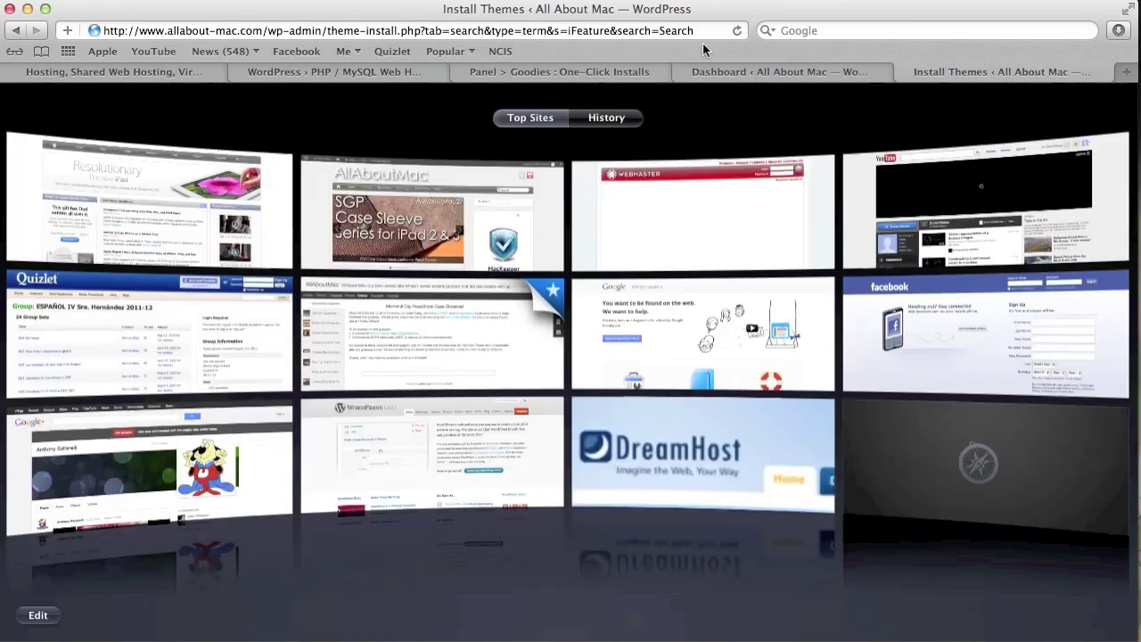
pyautogui.write('ll')
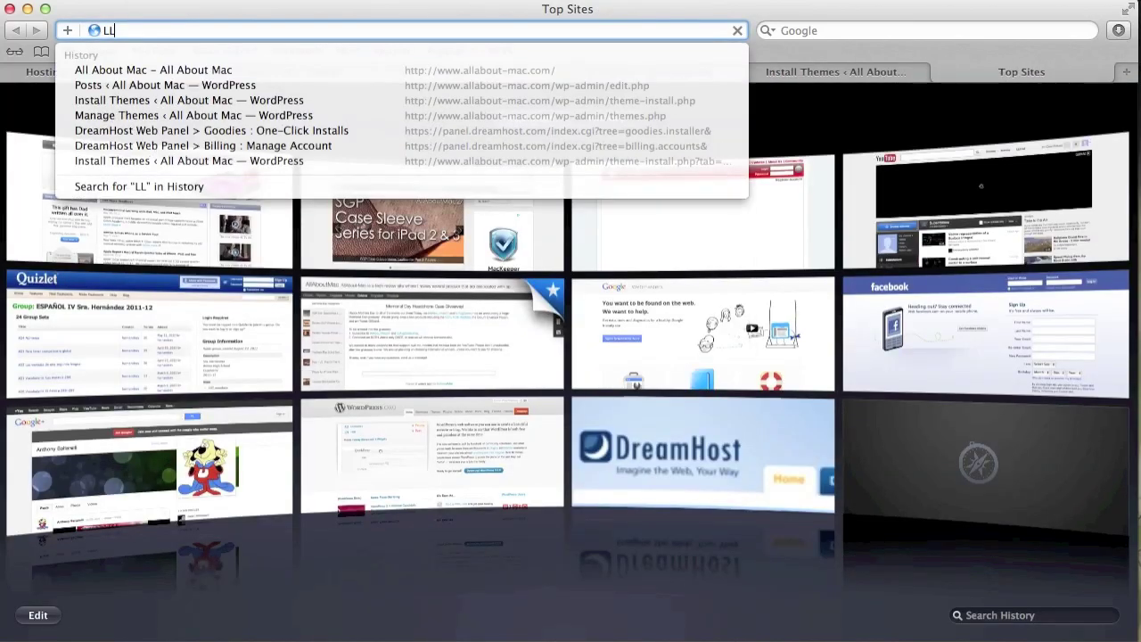
pyautogui.press('BackSpace')
pyautogui.press('BackSpace')
pyautogui.write('a')
pyautogui.press('Return')
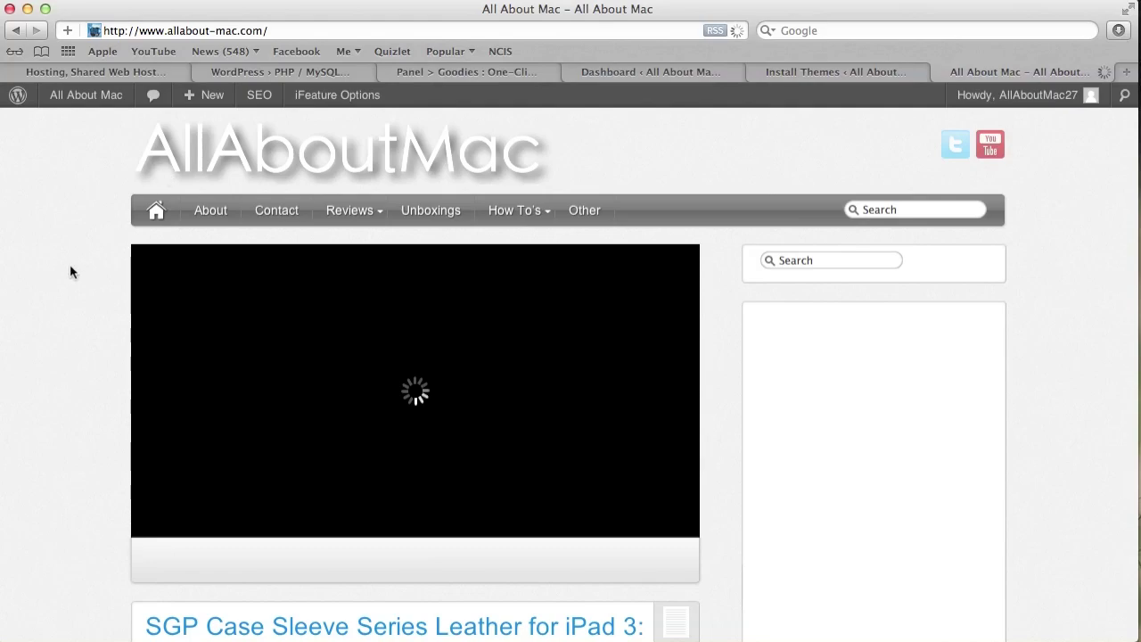
# - Scroll through the iFeature home page and its featured-post slider
pyautogui.scroll(-10, 70, 264)
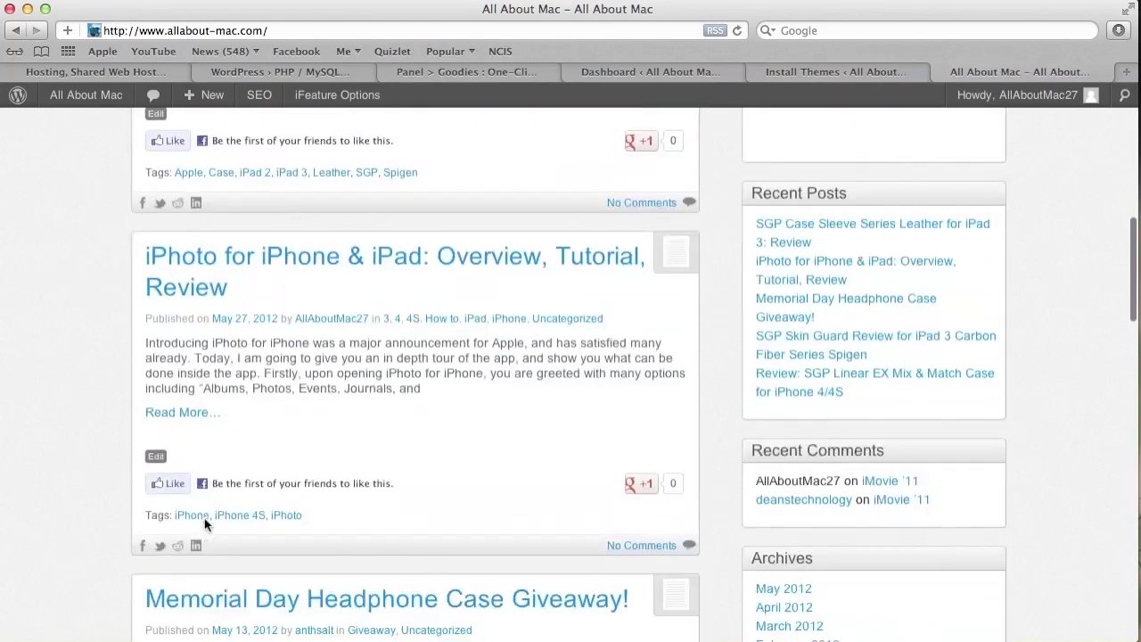
pyautogui.scroll(-10, 790, 158)
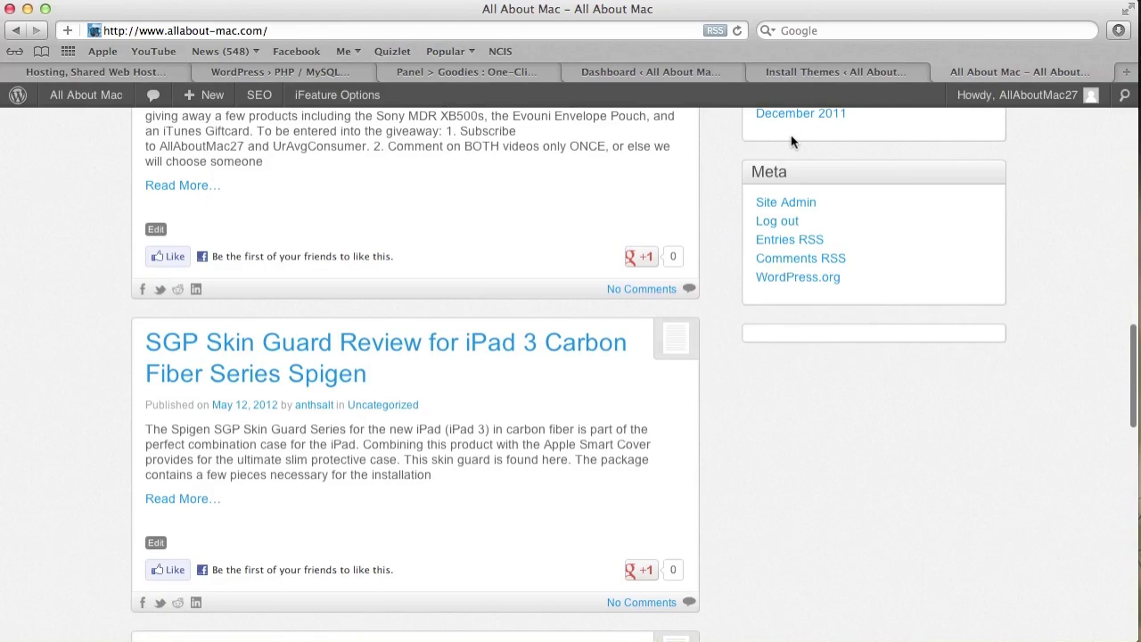
pyautogui.scroll(5, 749, 400)
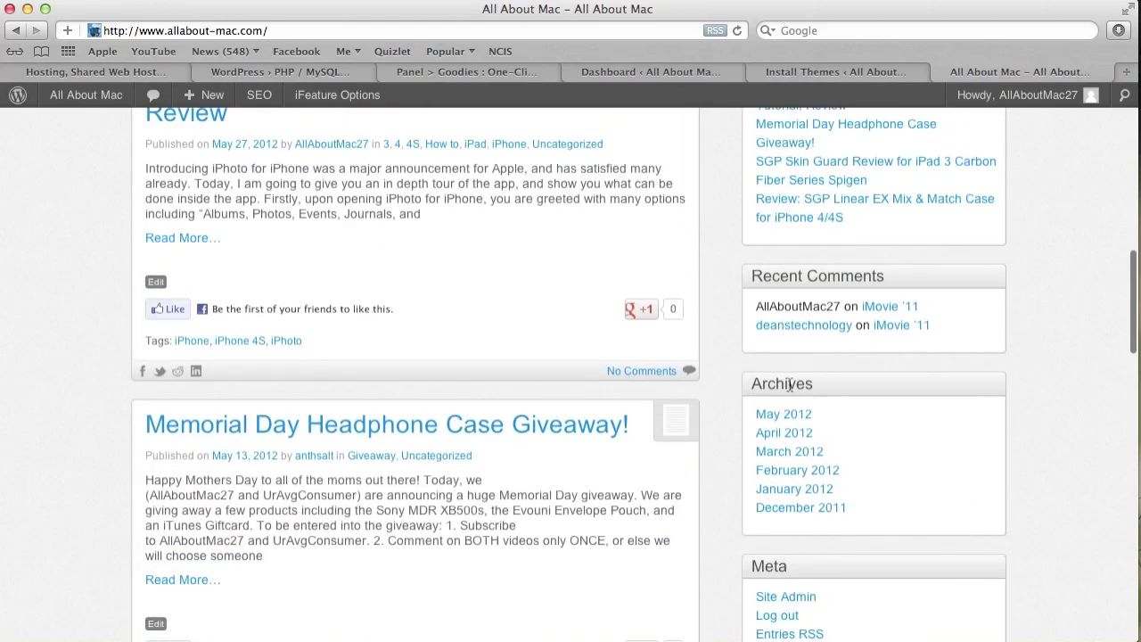
pyautogui.scroll(5, 790, 385)
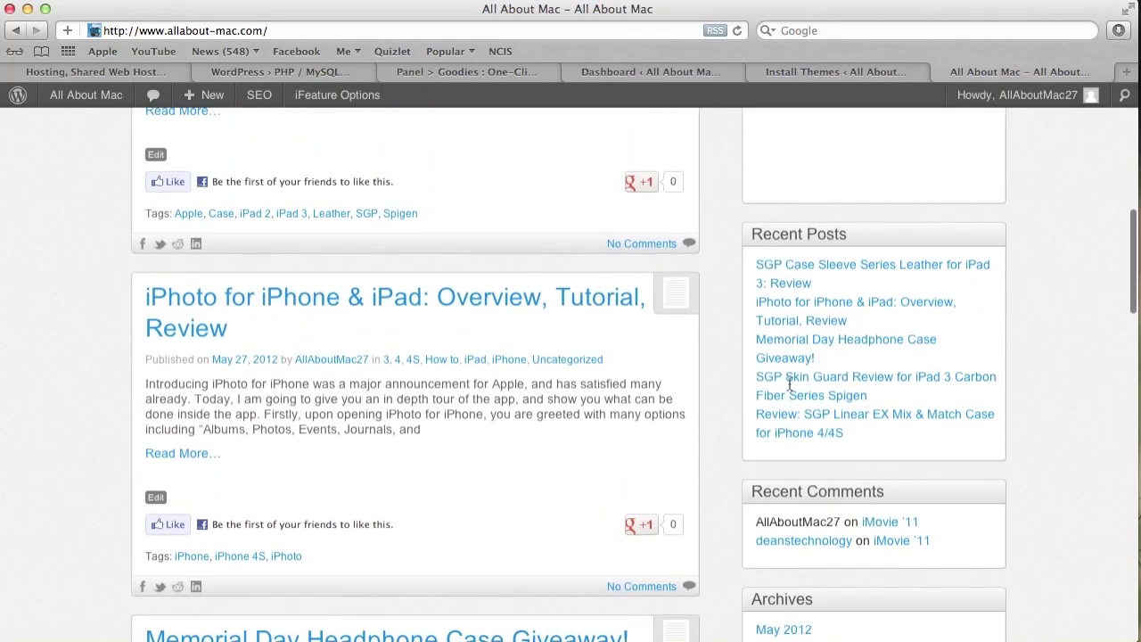
pyautogui.scroll(2, 790, 387)
pyautogui.scroll(-15, 790, 387)
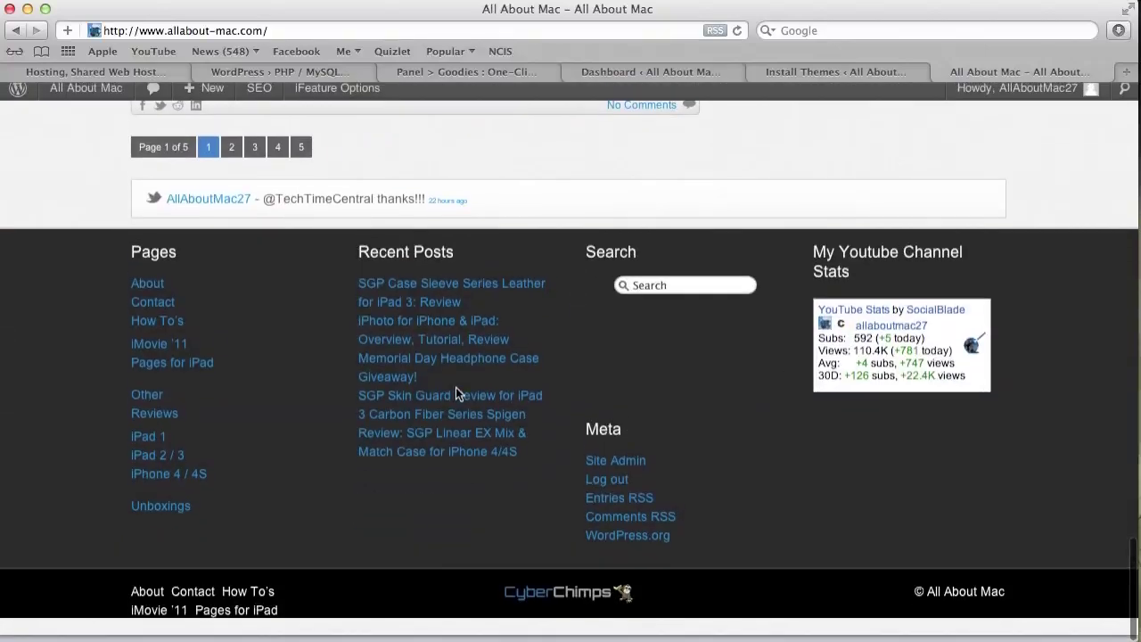
pyautogui.scroll(15, 870, 413)
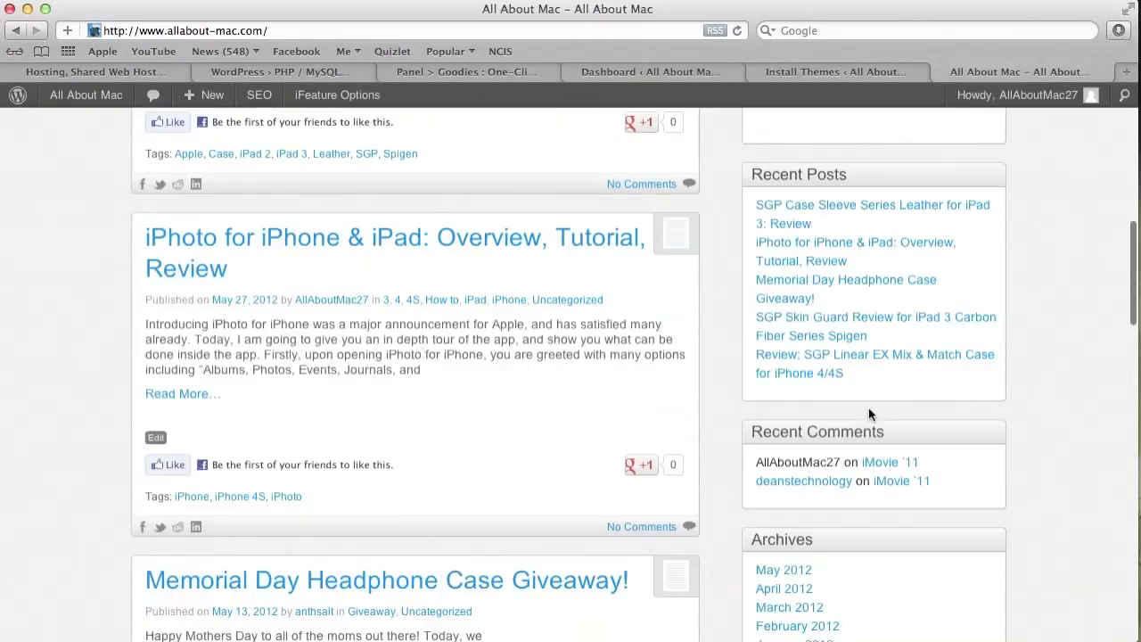
pyautogui.scroll(10, 870, 413)
pyautogui.click(911, 259)
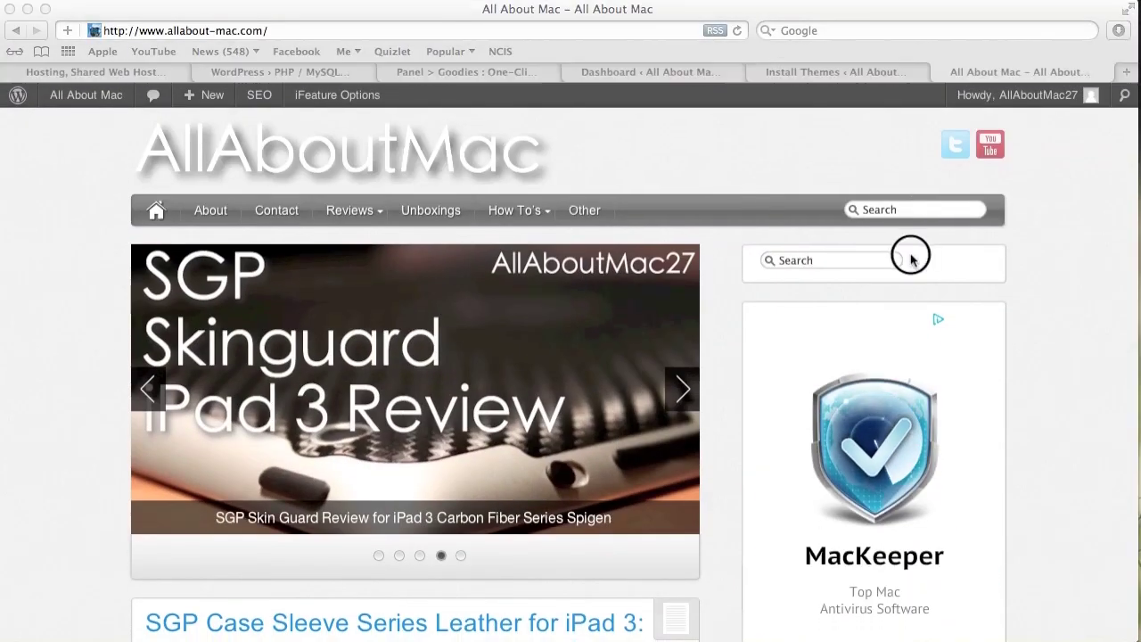
pyautogui.click(929, 211)
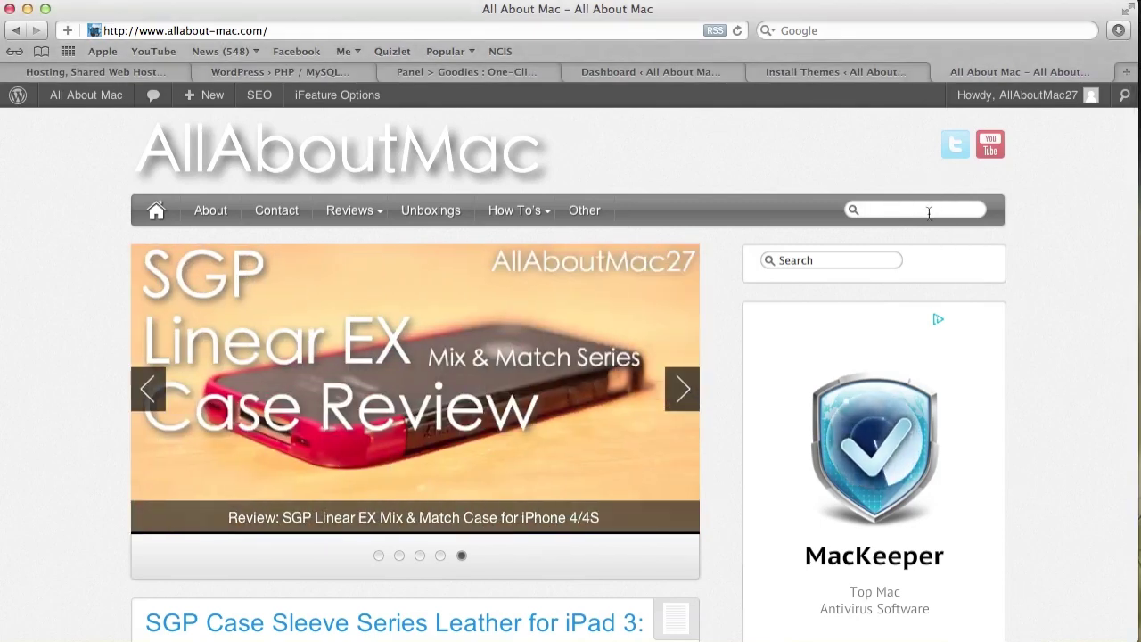
# - Search the blog for 'Memorial' and open the Memorial Day Headphone Case Giveaway post
pyautogui.write('Mem')
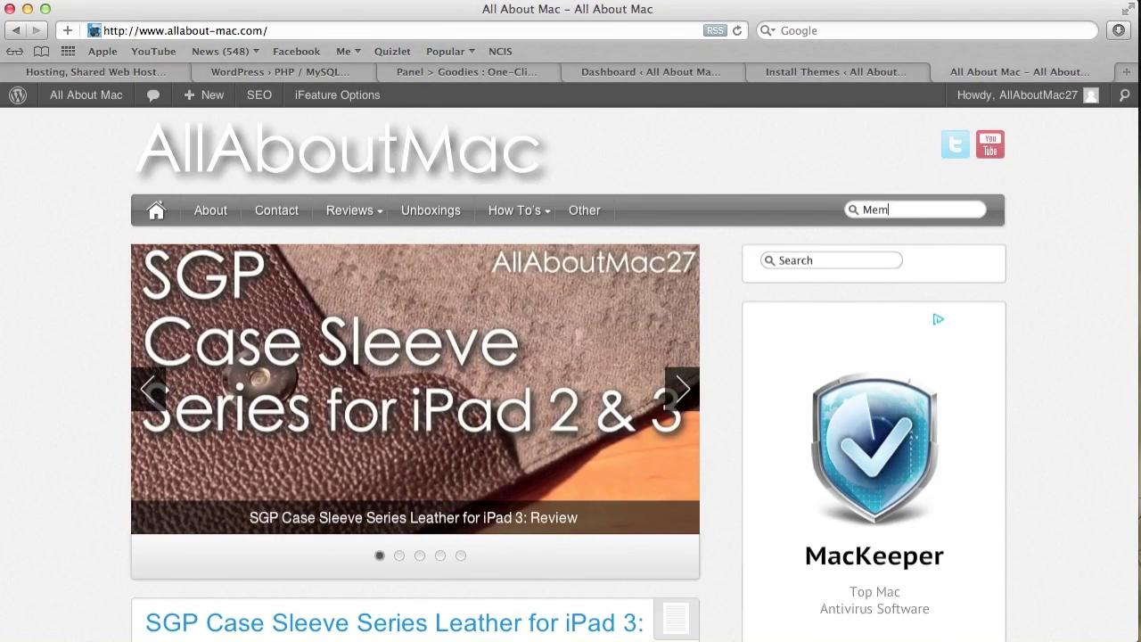
pyautogui.write('orial')
pyautogui.press('Return')
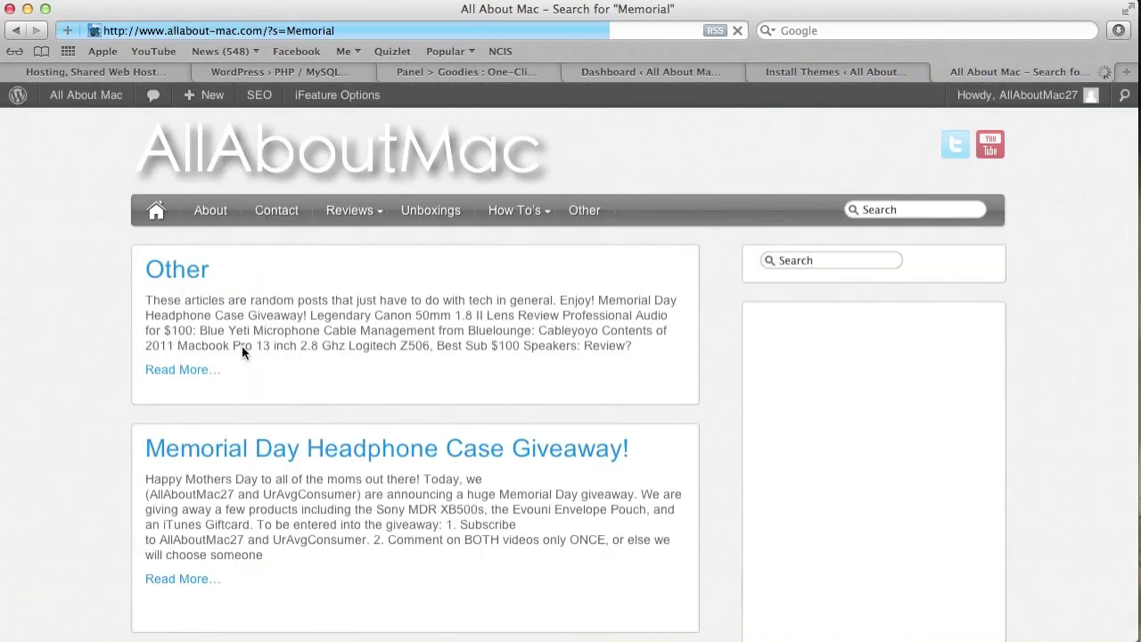
pyautogui.scroll(-1, 254, 393)
pyautogui.click(260, 407)
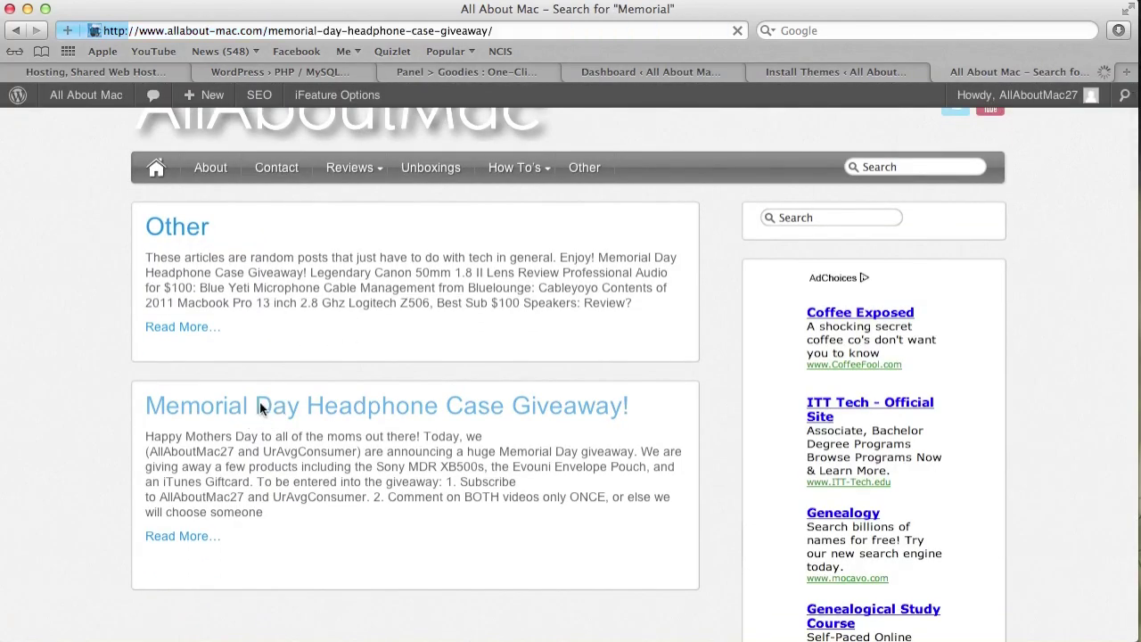
# - Scroll through the post, then return to the All About Mac admin Dashboard
pyautogui.scroll(-4, 418, 328)
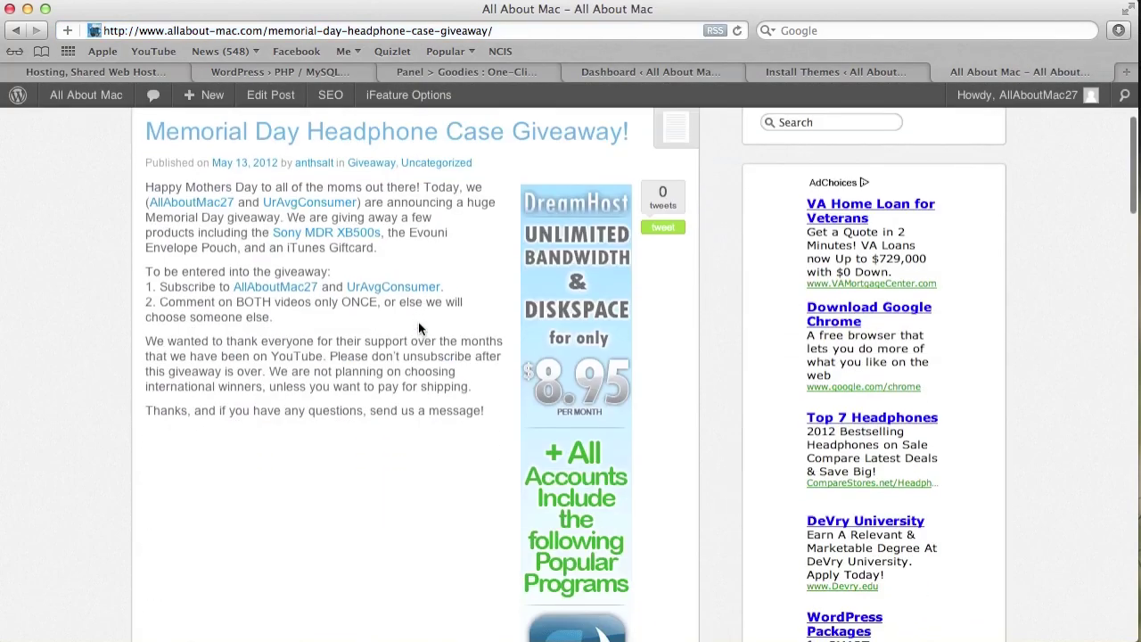
pyautogui.scroll(-10, 418, 321)
pyautogui.scroll(15, 418, 322)
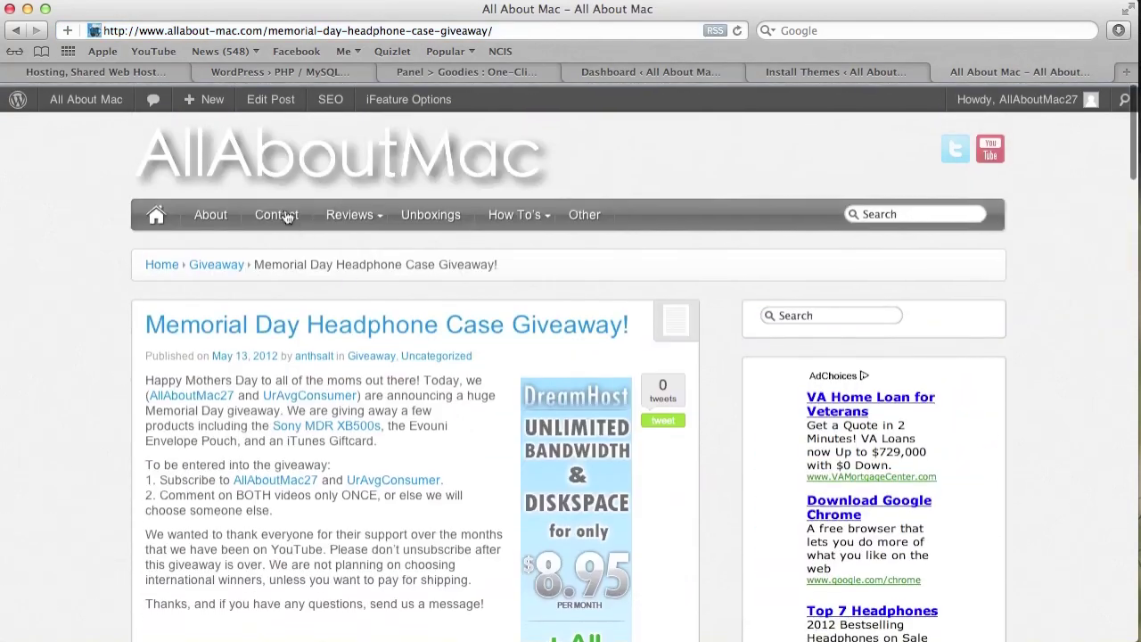
pyautogui.click(85, 99)
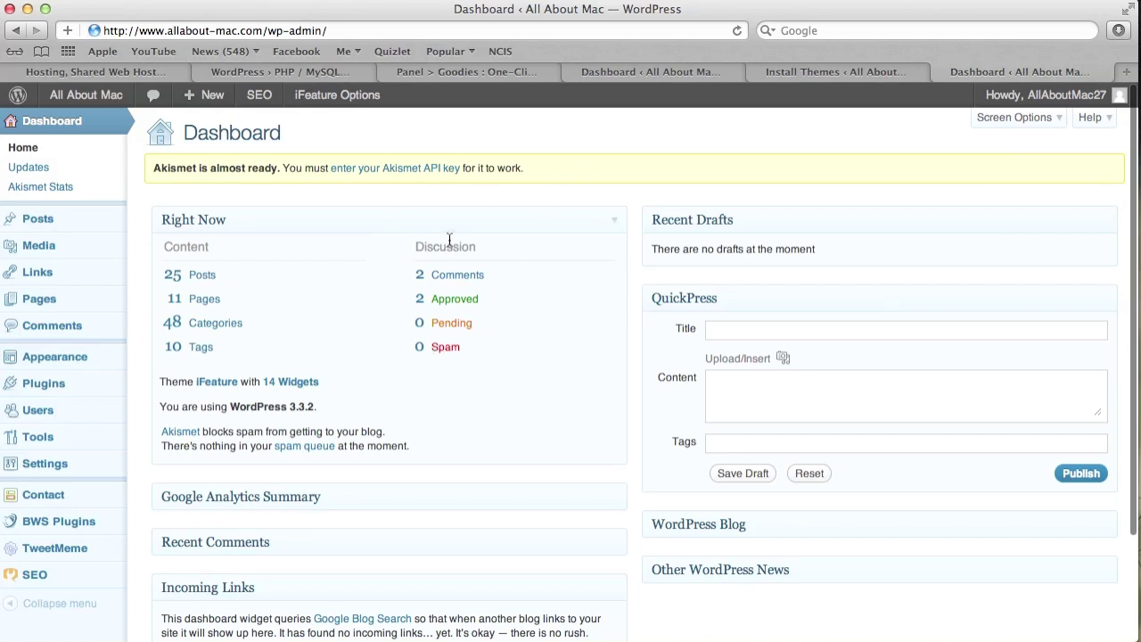
# - Collapse the Right Now widget so only its title bar shows
pyautogui.click(615, 226)
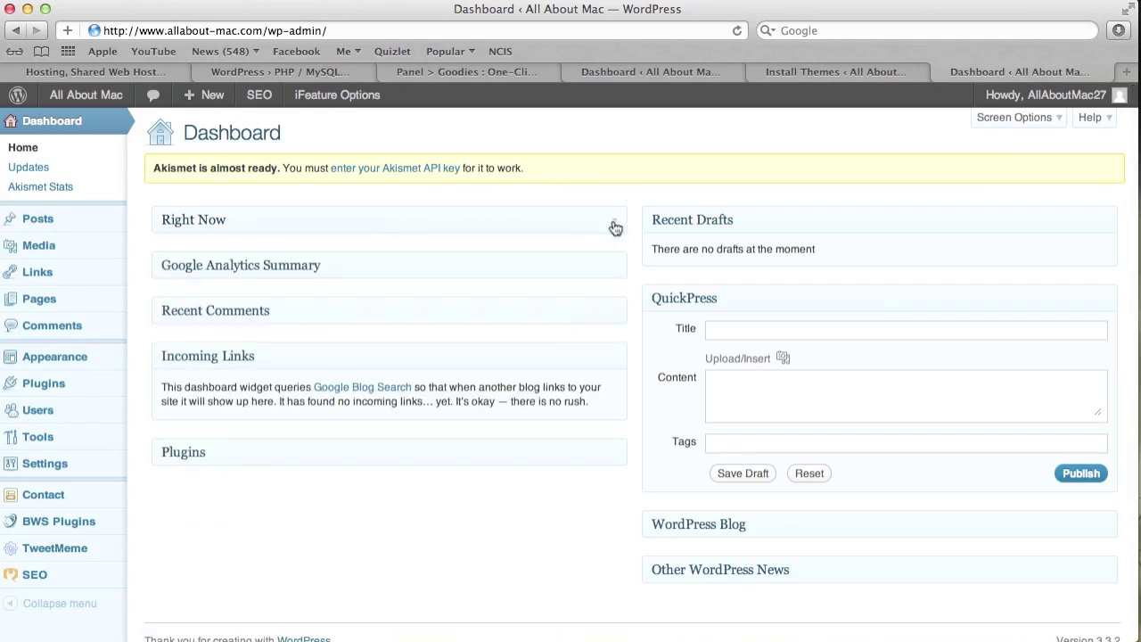